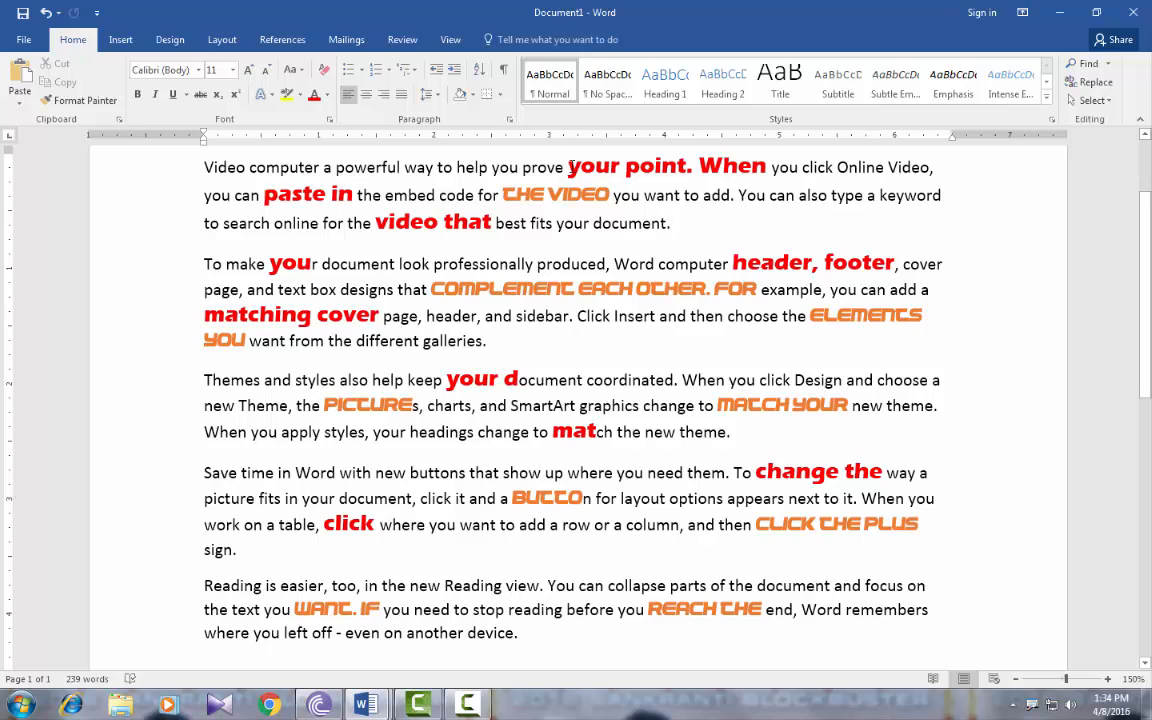
Select separate phrases in the first two paragraphs one at a time to compare their formatting.
{"action": "left_click_drag", "start_coordinate": [571, 167], "coordinate": [677, 163]}
{"action": "left_click_drag", "start_coordinate": [252, 167], "coordinate": [450, 168]}
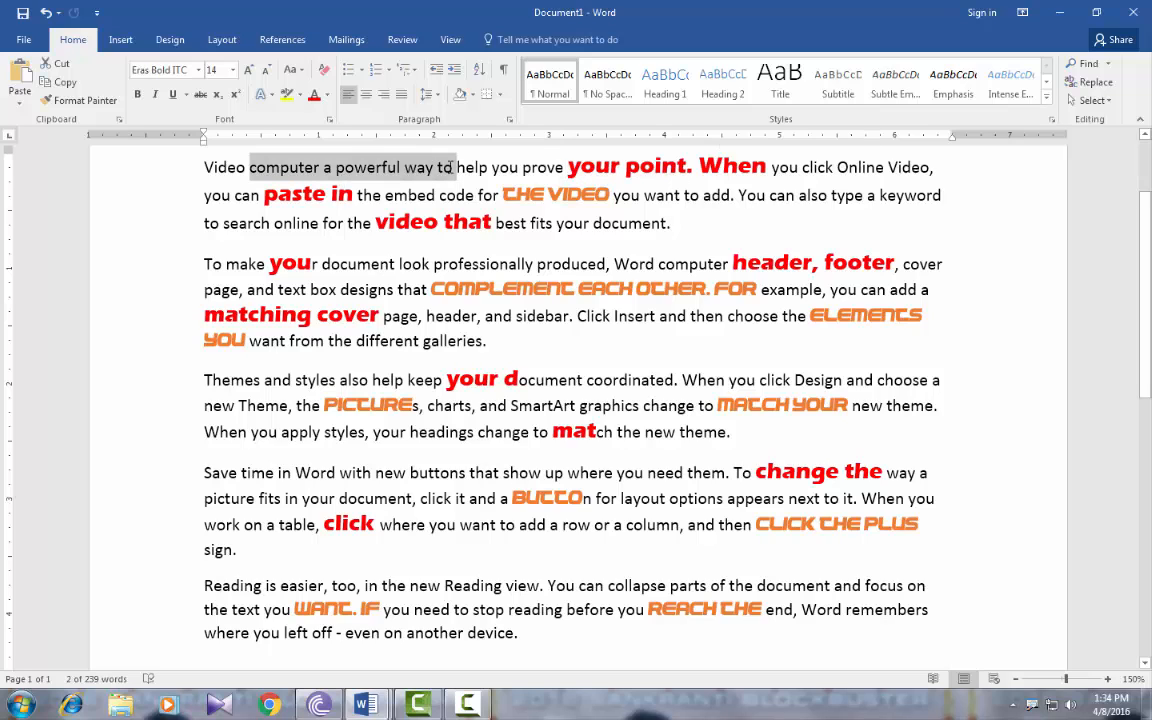
{"action": "left_click_drag", "start_coordinate": [578, 222], "coordinate": [668, 224]}
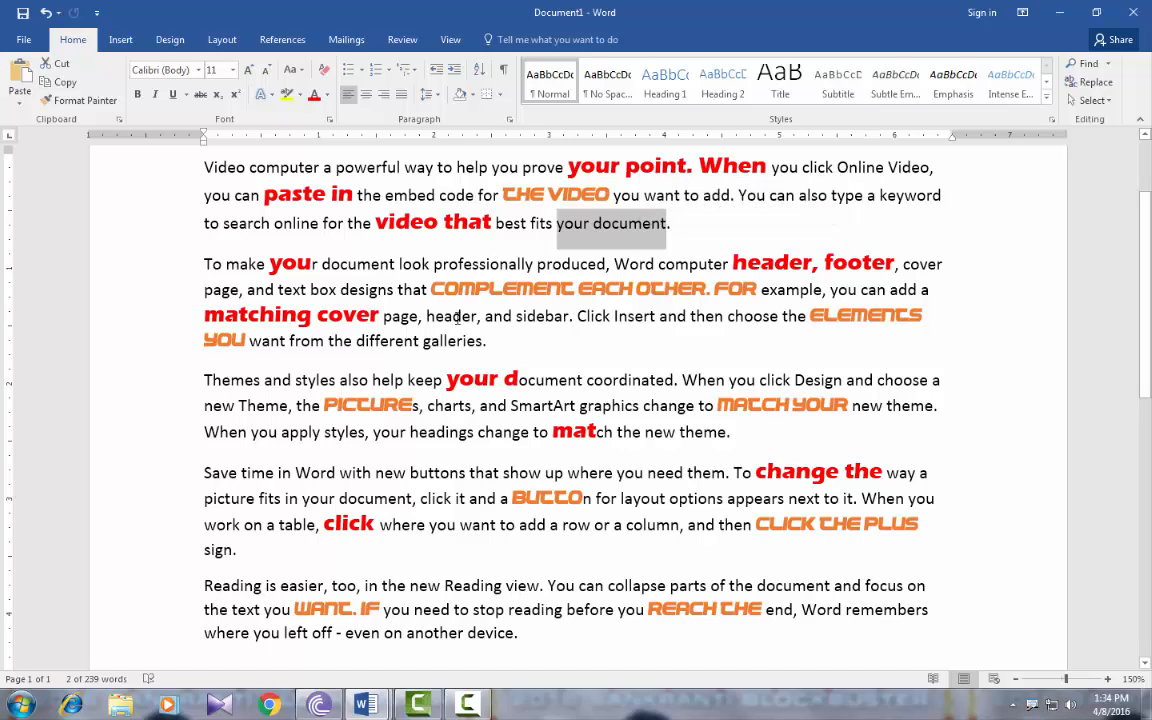
{"action": "left_click_drag", "start_coordinate": [458, 318], "coordinate": [568, 318]}
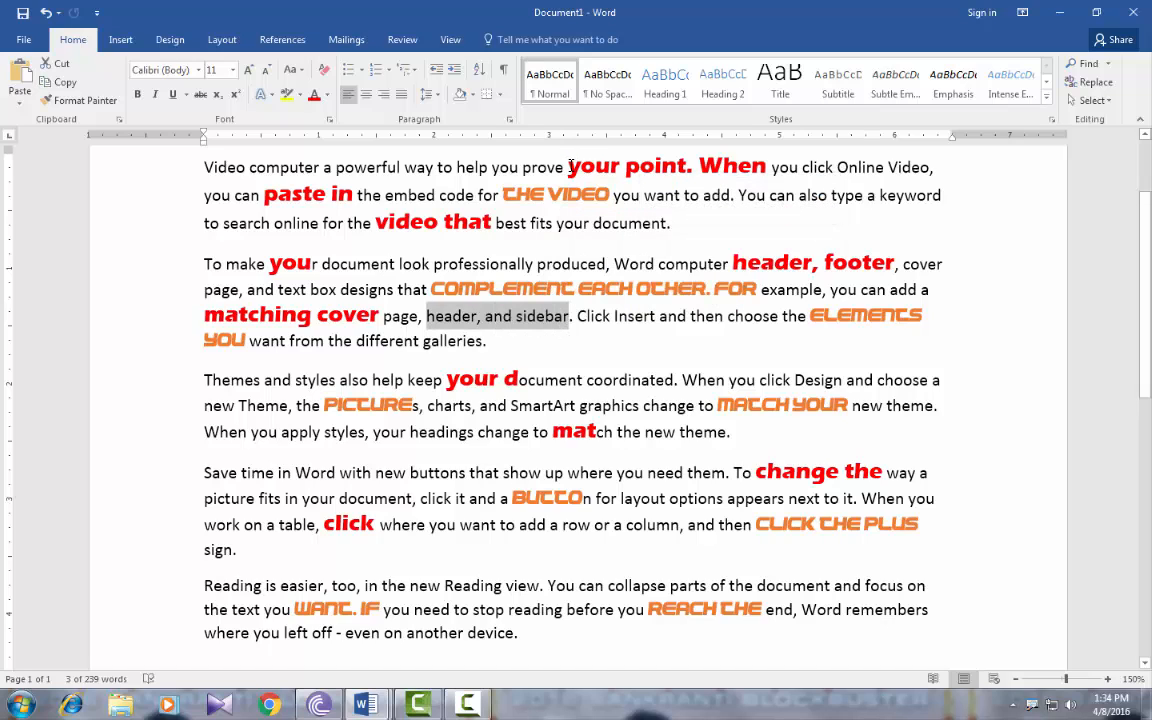
Examine the red bold phrases in the first two paragraphs, such as "your point. When" and "header, footer", by selecting each one.
{"action": "left_click_drag", "start_coordinate": [568, 166], "coordinate": [631, 162]}
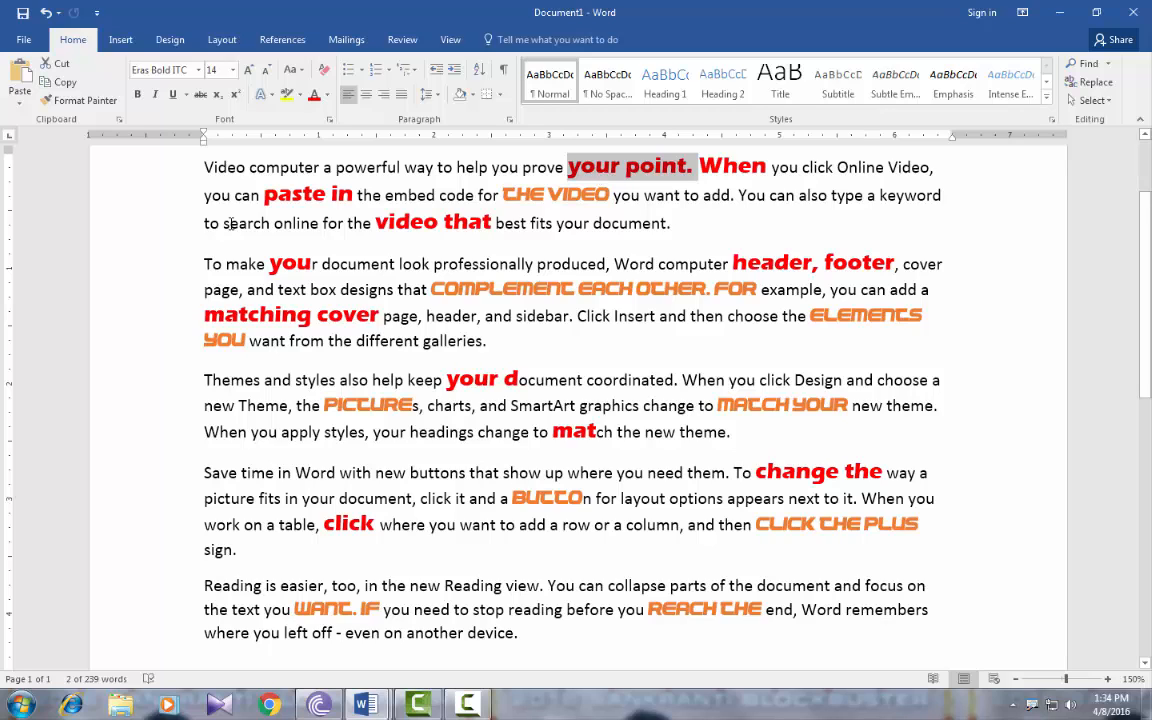
{"action": "left_click_drag", "start_coordinate": [262, 196], "coordinate": [352, 196]}
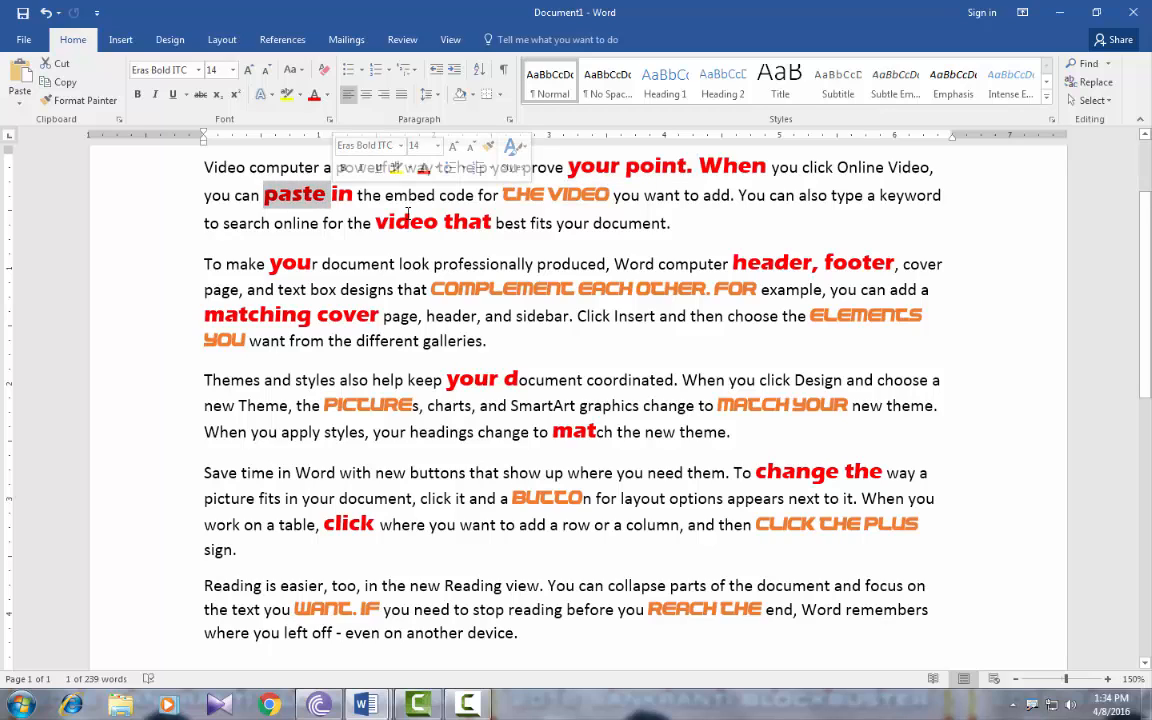
{"action": "left_click_drag", "start_coordinate": [465, 225], "coordinate": [378, 222]}
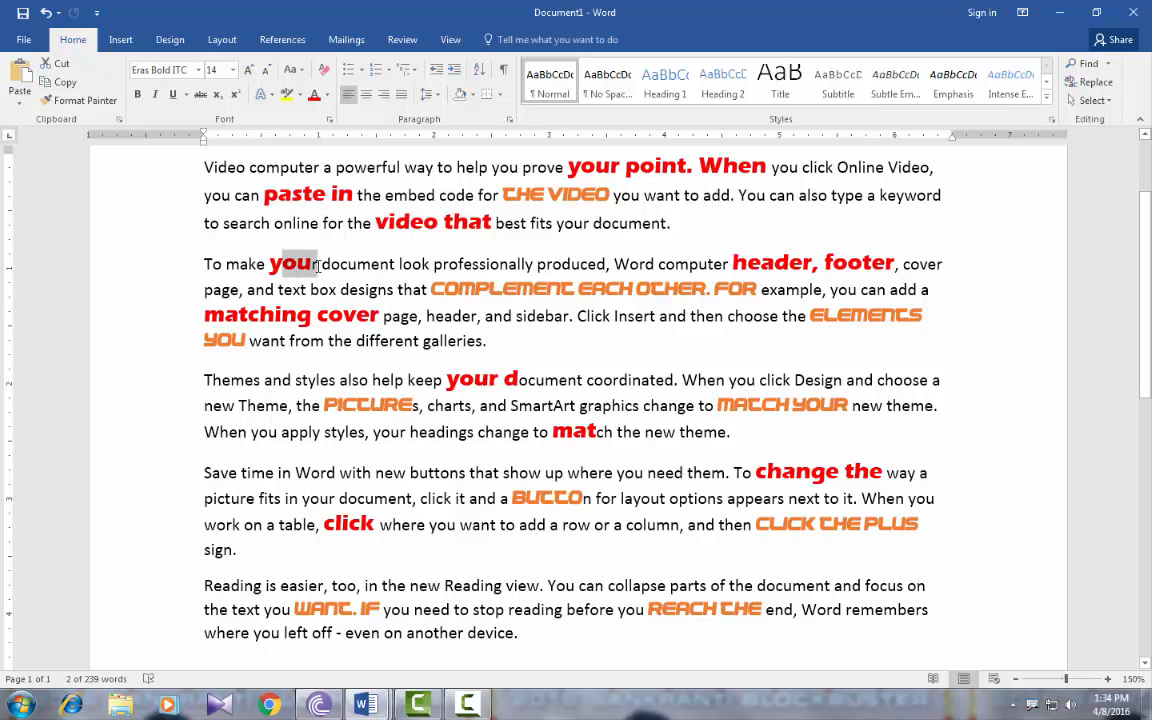
{"action": "left_click_drag", "start_coordinate": [283, 264], "coordinate": [317, 264]}
{"action": "left_click_drag", "start_coordinate": [733, 264], "coordinate": [894, 264]}
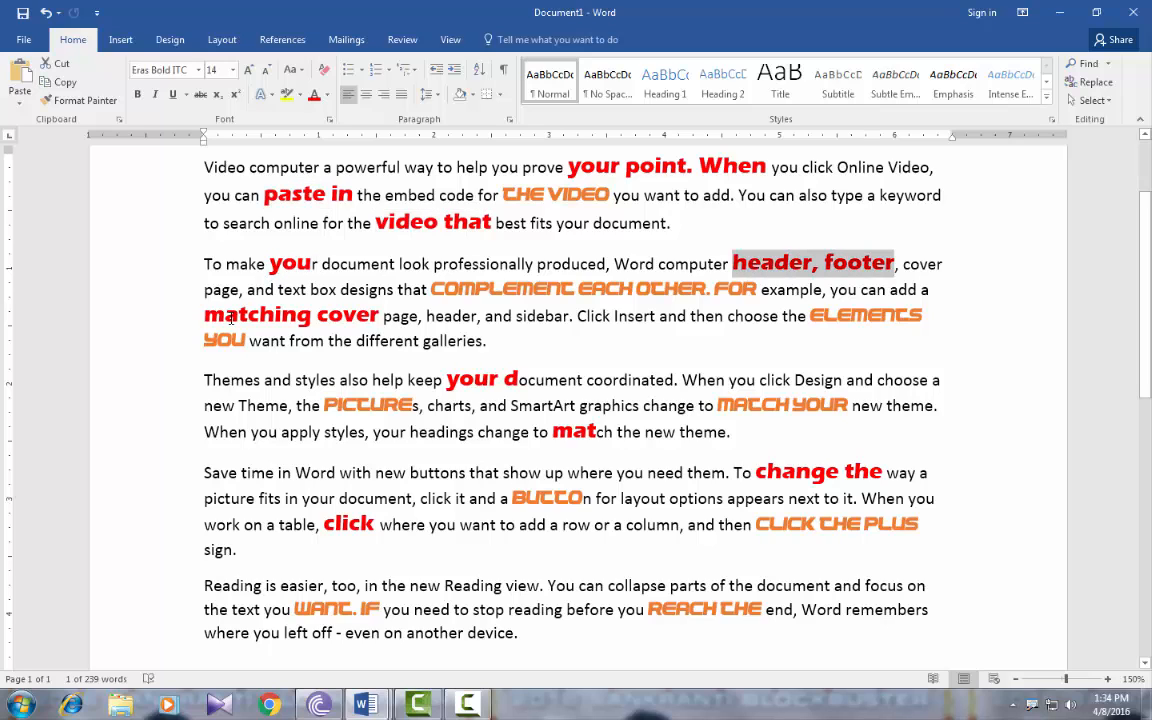
{"action": "left_click_drag", "start_coordinate": [224, 315], "coordinate": [376, 316]}
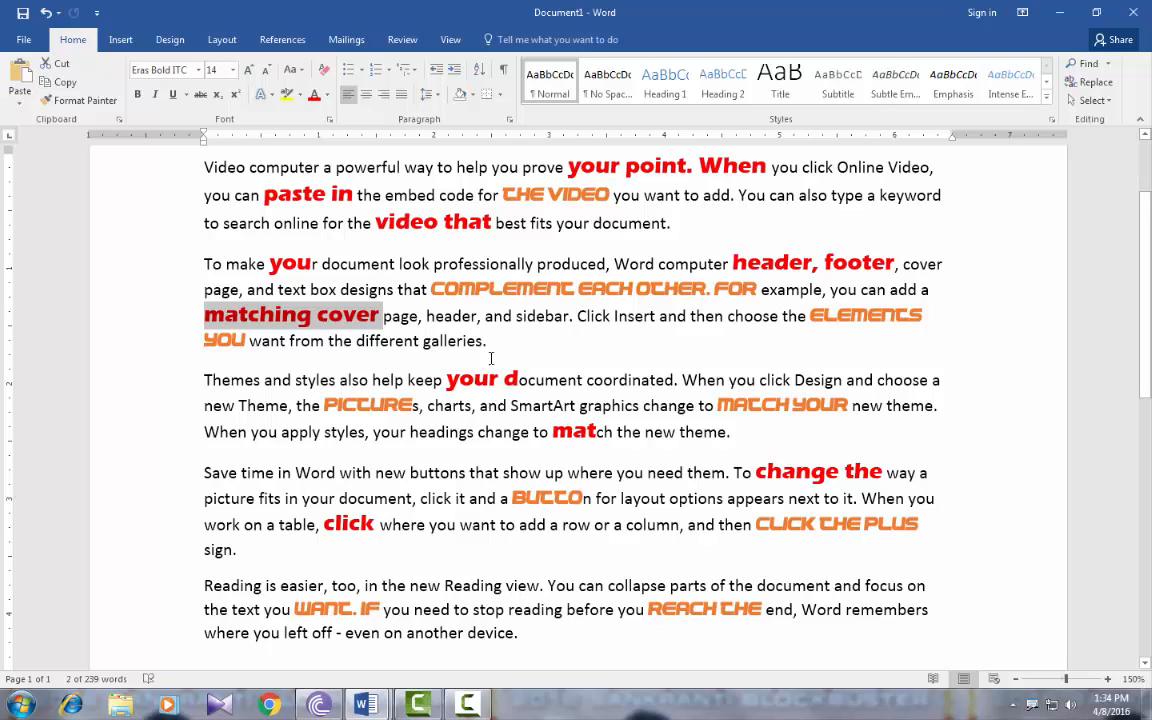
{"action": "left_click", "coordinate": [582, 167]}
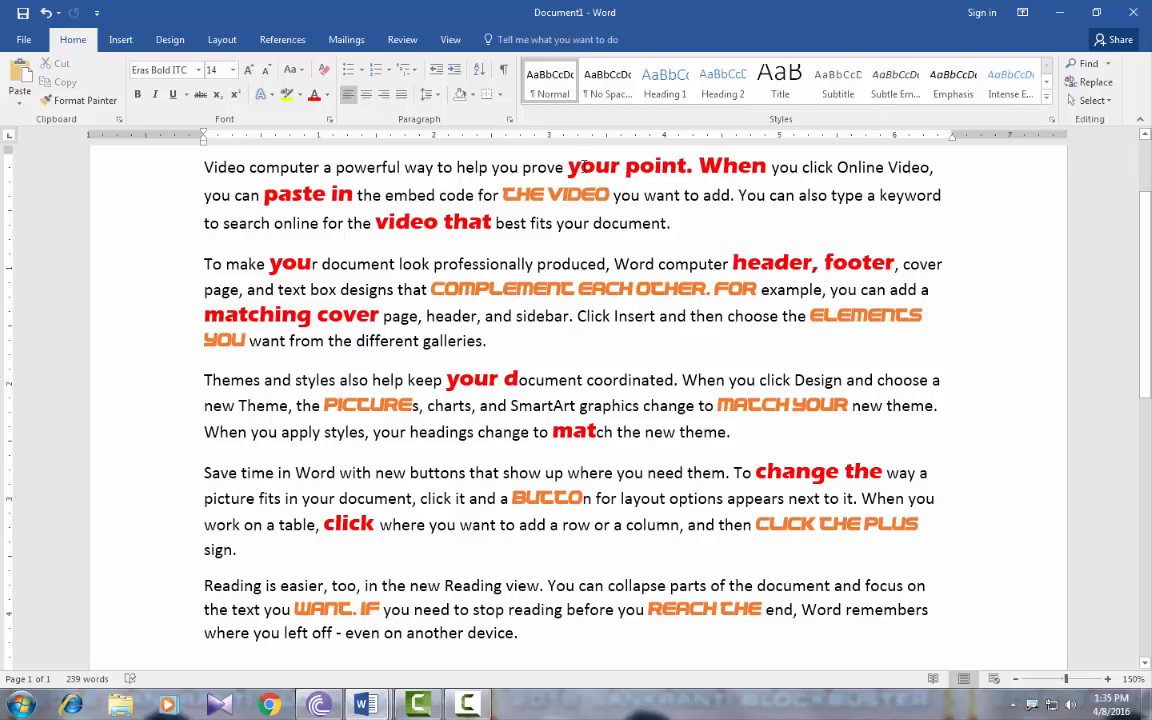
{"action": "left_click_drag", "start_coordinate": [582, 167], "coordinate": [722, 170]}
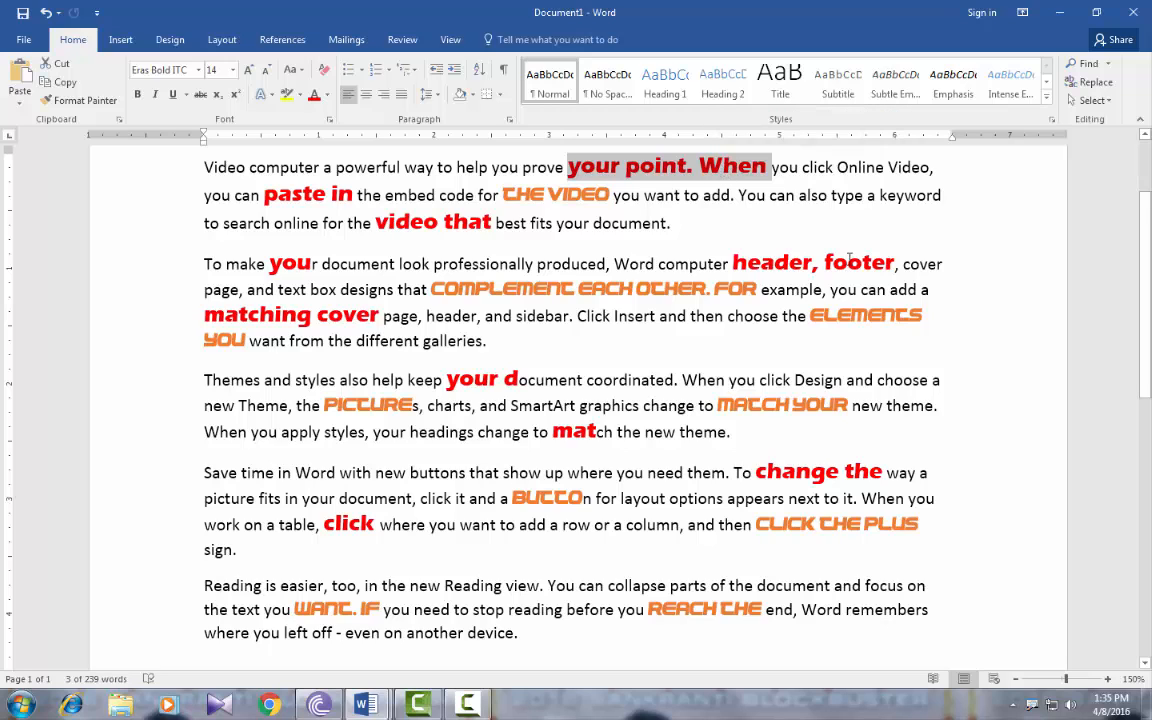
{"action": "left_click_drag", "start_coordinate": [849, 258], "coordinate": [776, 260]}
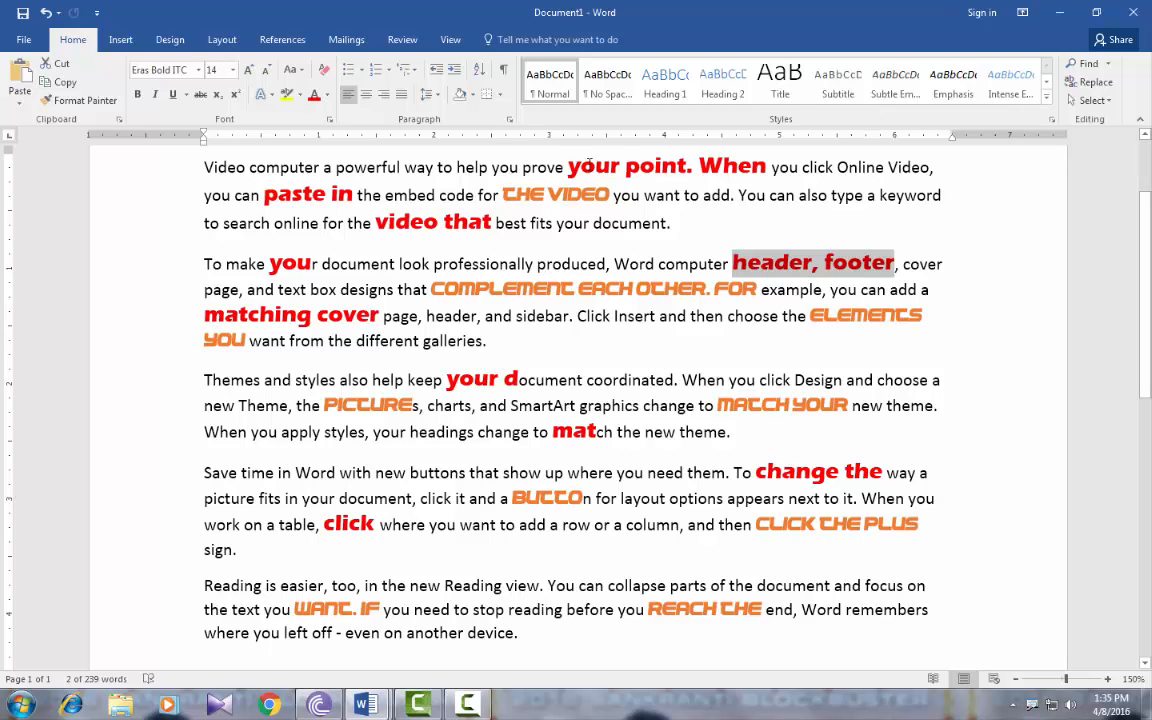
{"action": "left_click_drag", "start_coordinate": [590, 166], "coordinate": [768, 167]}
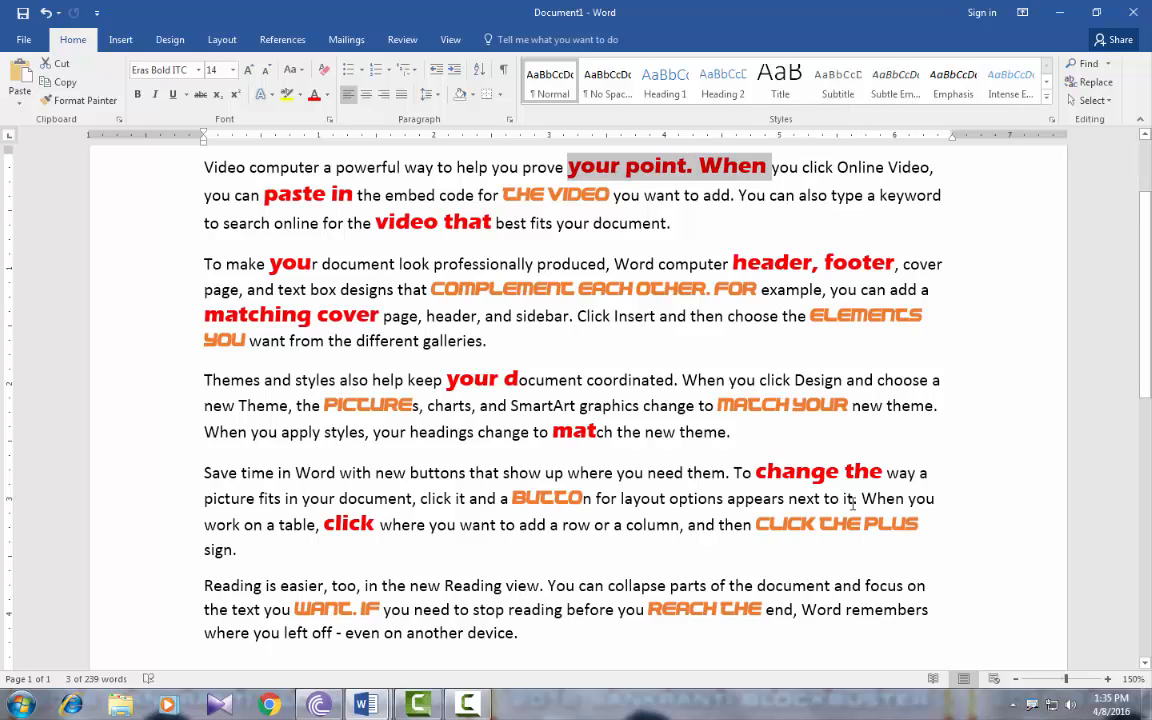
{"action": "left_click_drag", "start_coordinate": [573, 170], "coordinate": [733, 172]}
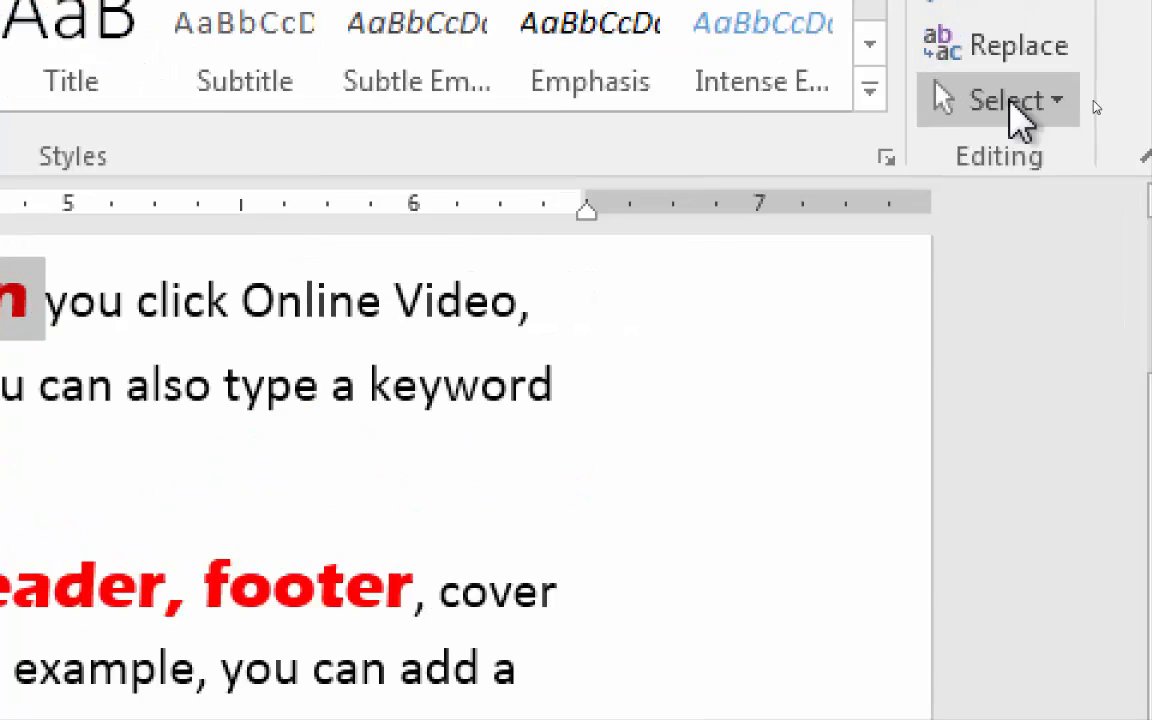
{"action": "left_click", "coordinate": [1030, 114]}
{"action": "key", "text": "Up"}
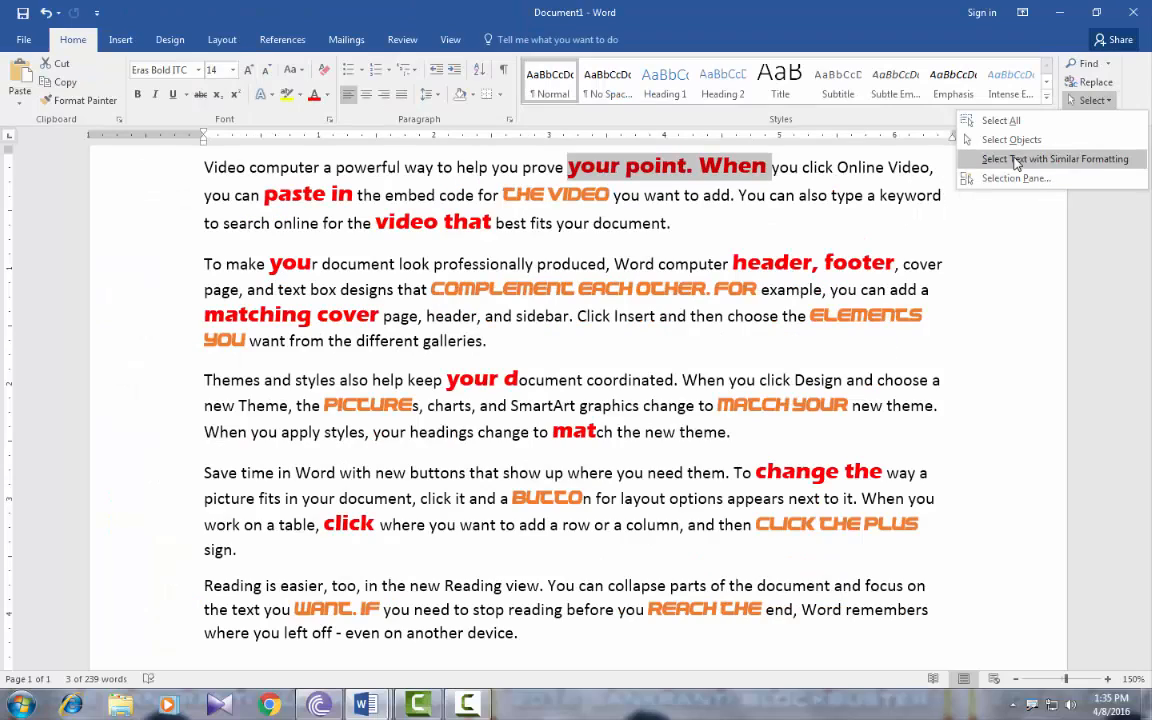
{"action": "left_click", "coordinate": [620, 182]}
{"action": "left_click", "coordinate": [621, 173]}
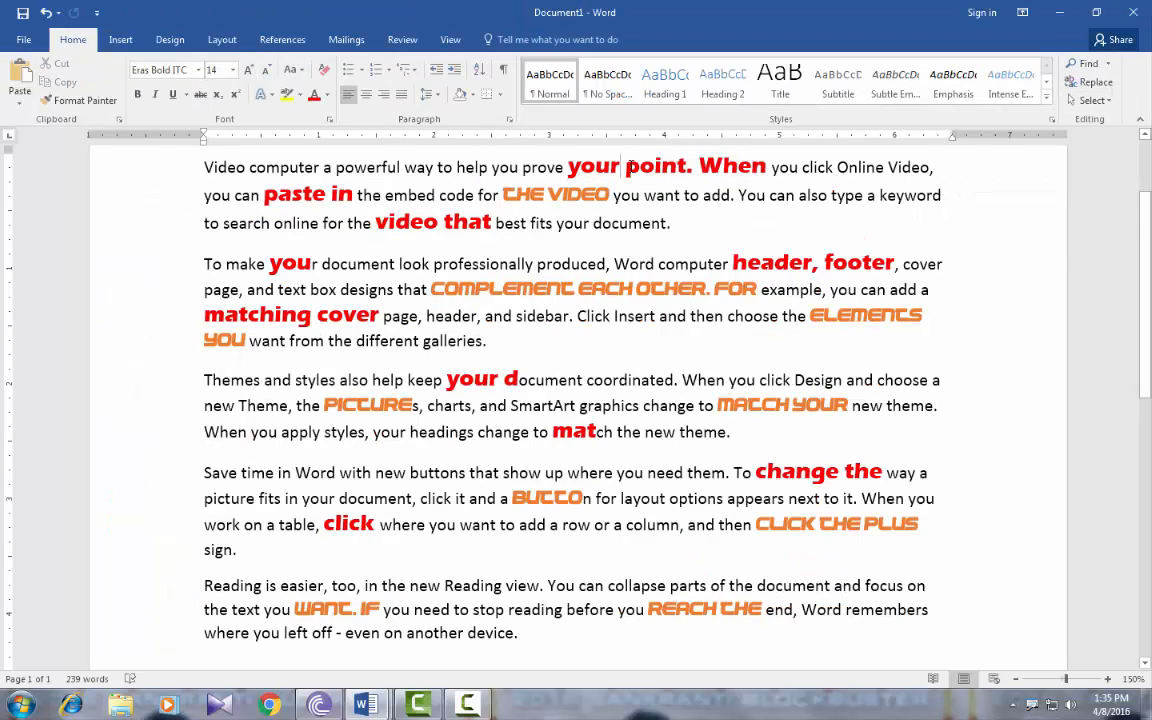
Select all text in the document with formatting similar to the red phrase "your point" in the first paragraph.
{"action": "left_click_drag", "start_coordinate": [568, 167], "coordinate": [690, 167]}
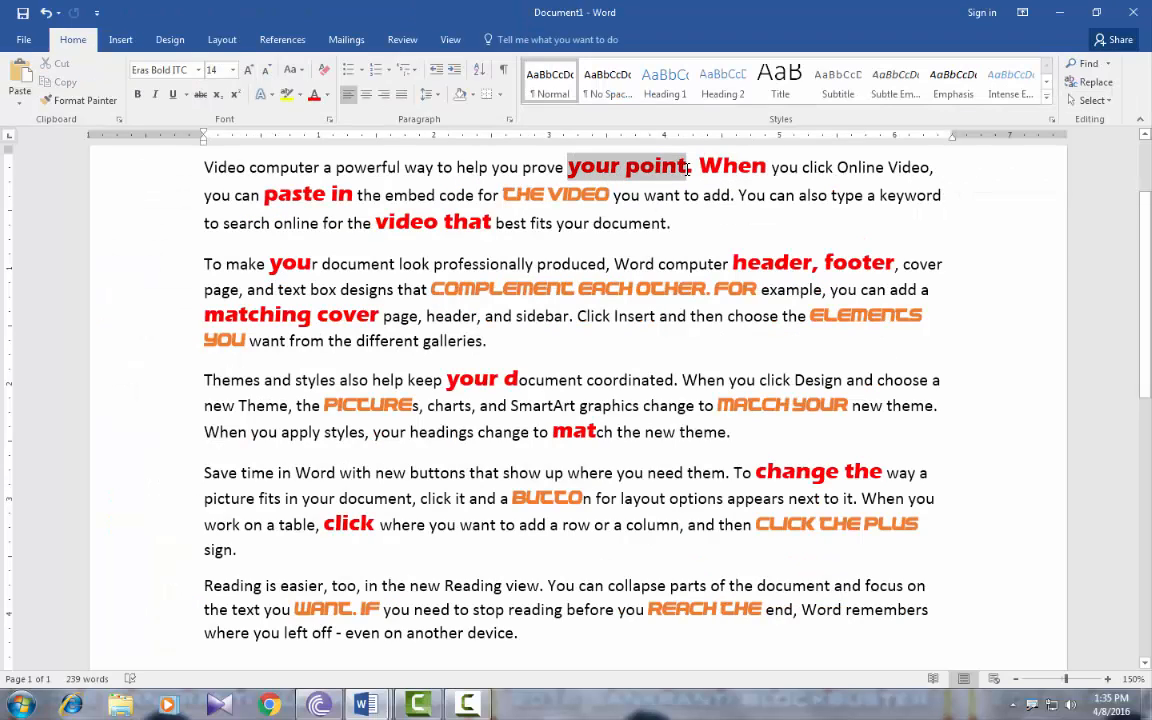
{"action": "left_click", "coordinate": [1092, 100]}
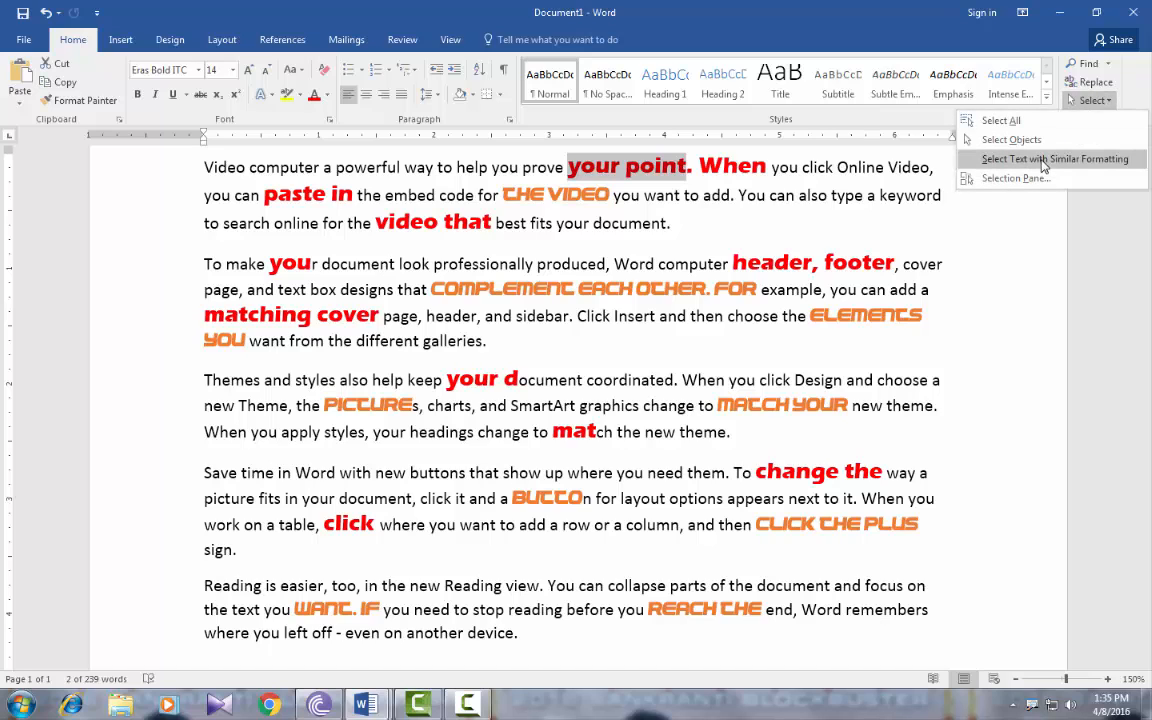
{"action": "left_click", "coordinate": [1043, 160]}
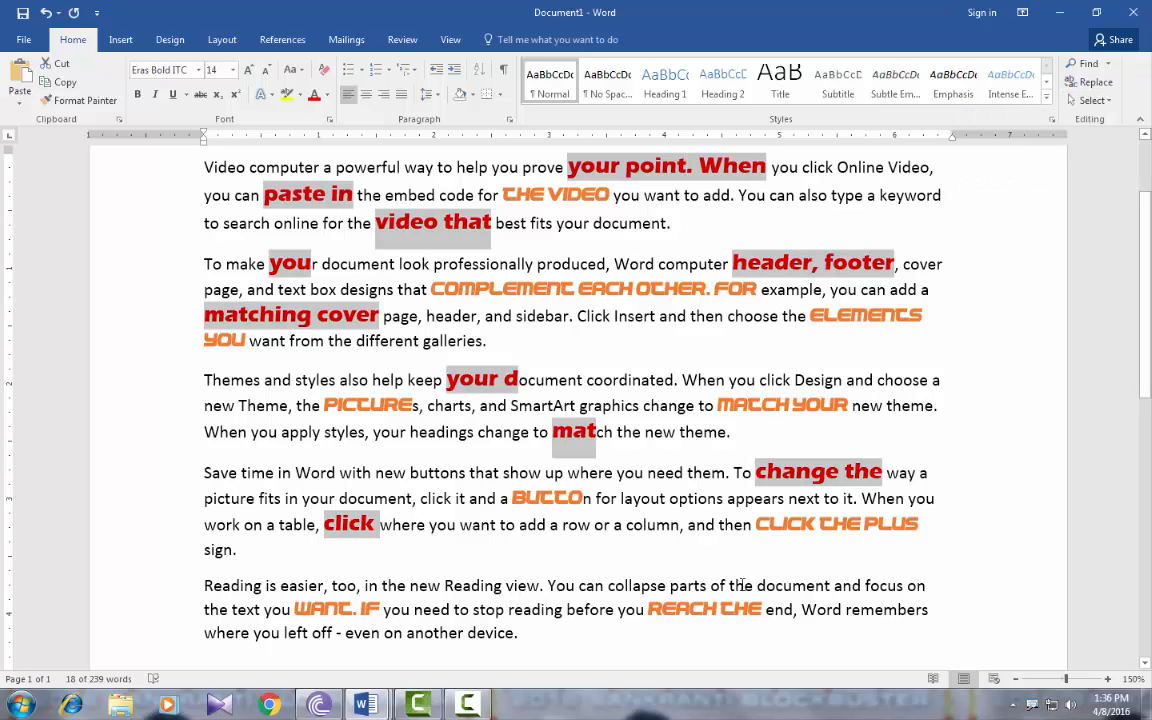
Select all text formatted like the orange phrase "the video" in the first paragraph, and clear the selection.
{"action": "left_click", "coordinate": [541, 196]}
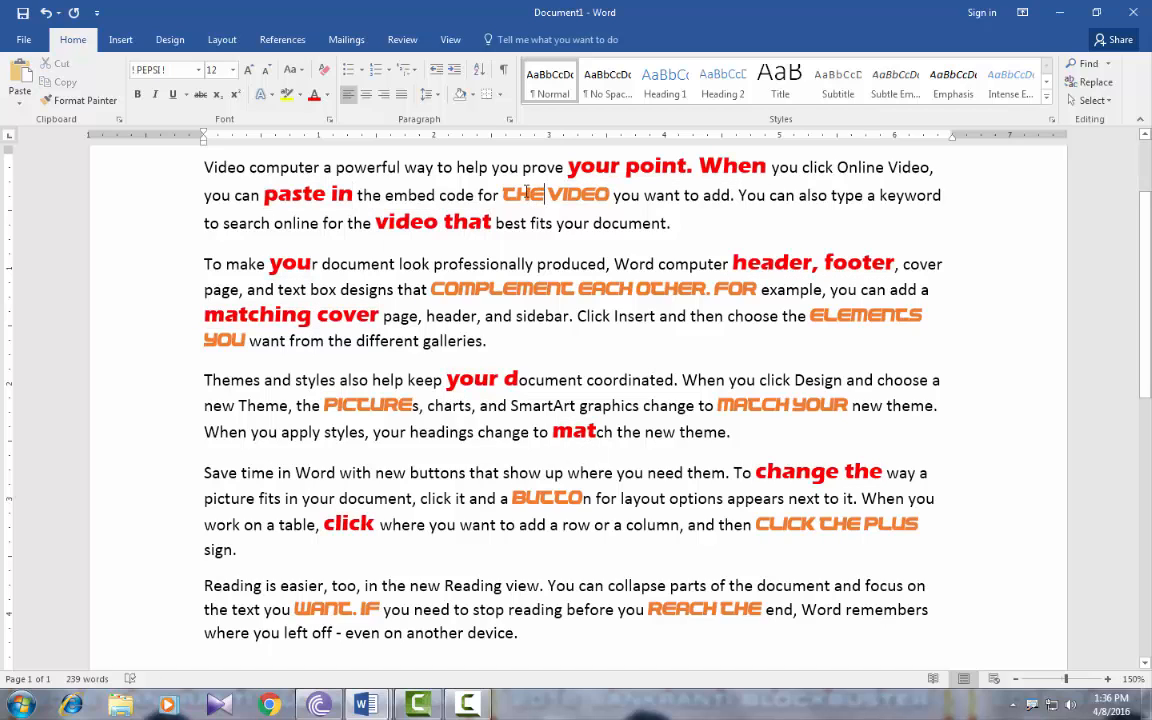
{"action": "left_click_drag", "start_coordinate": [503, 195], "coordinate": [595, 194]}
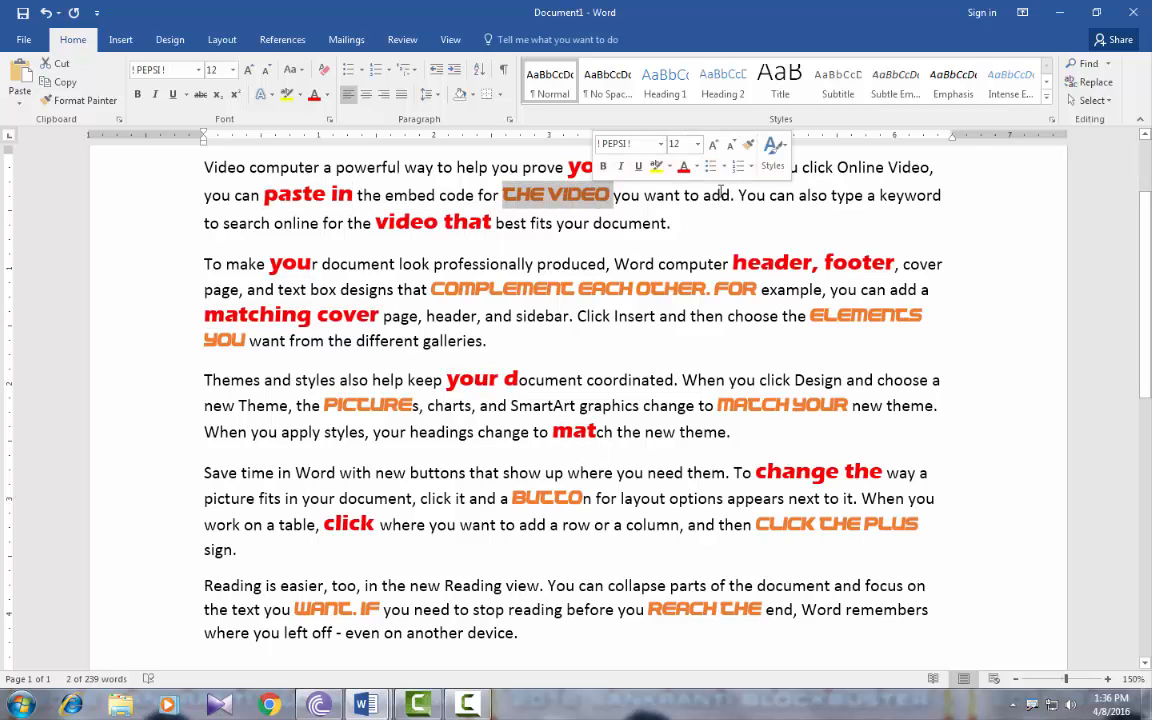
{"action": "left_click", "coordinate": [1092, 100]}
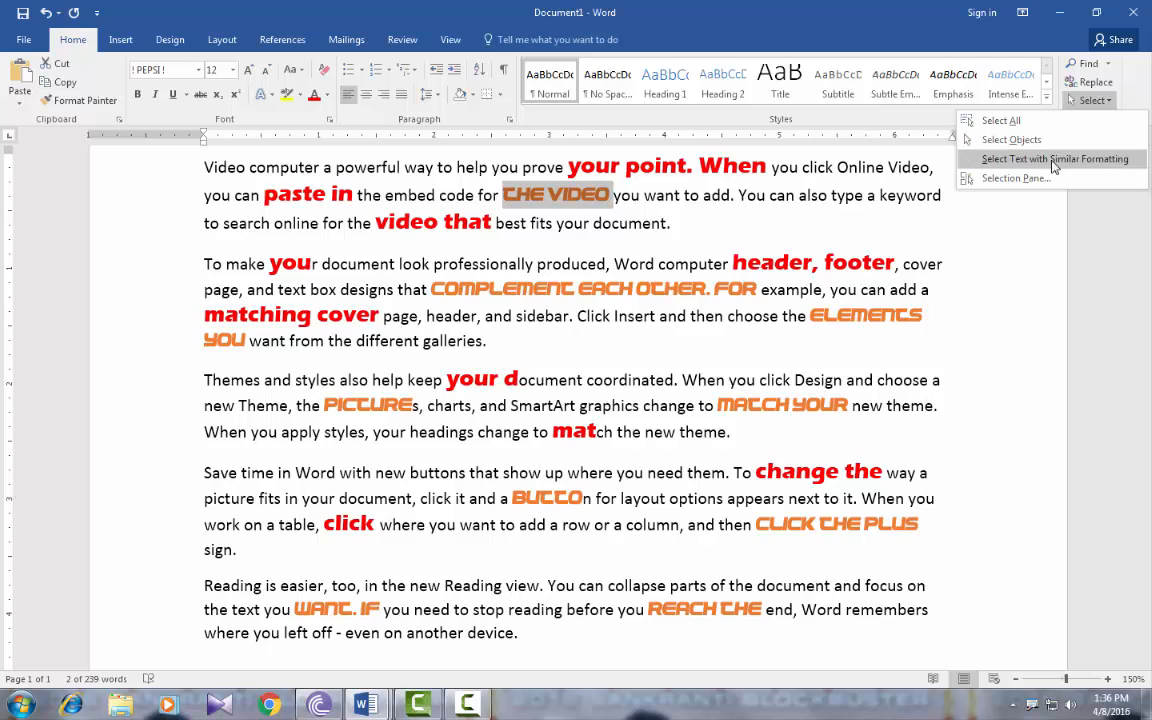
{"action": "left_click", "coordinate": [1052, 160]}
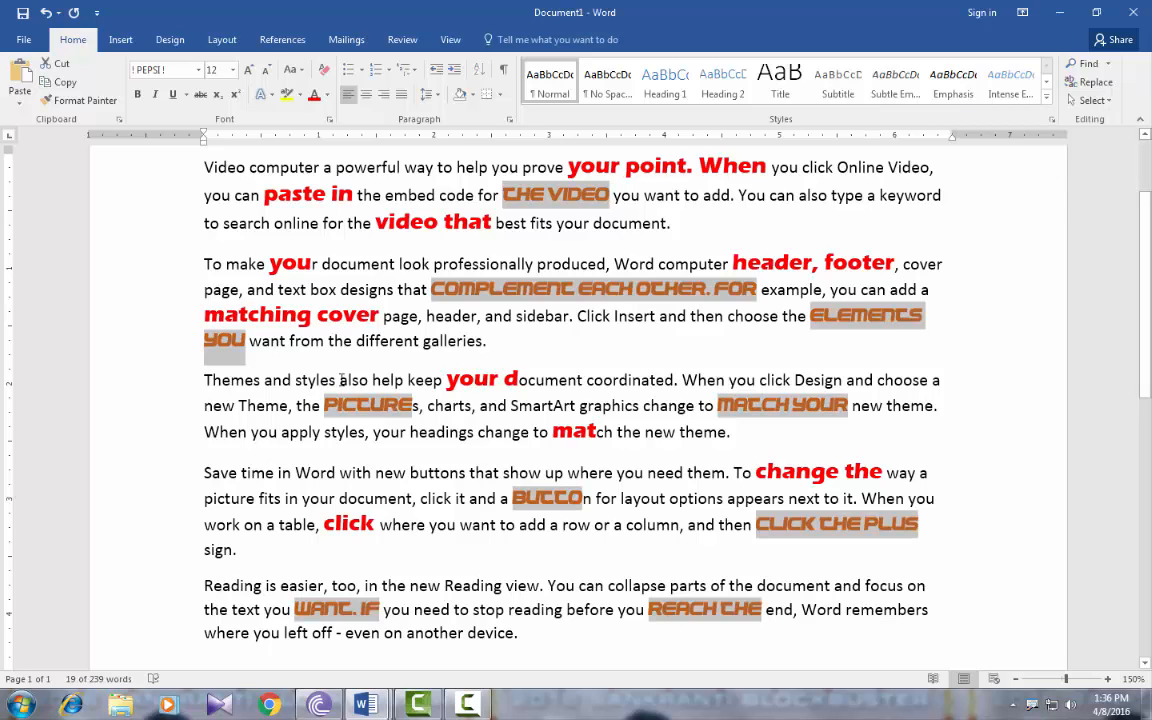
{"action": "left_click", "coordinate": [548, 195]}
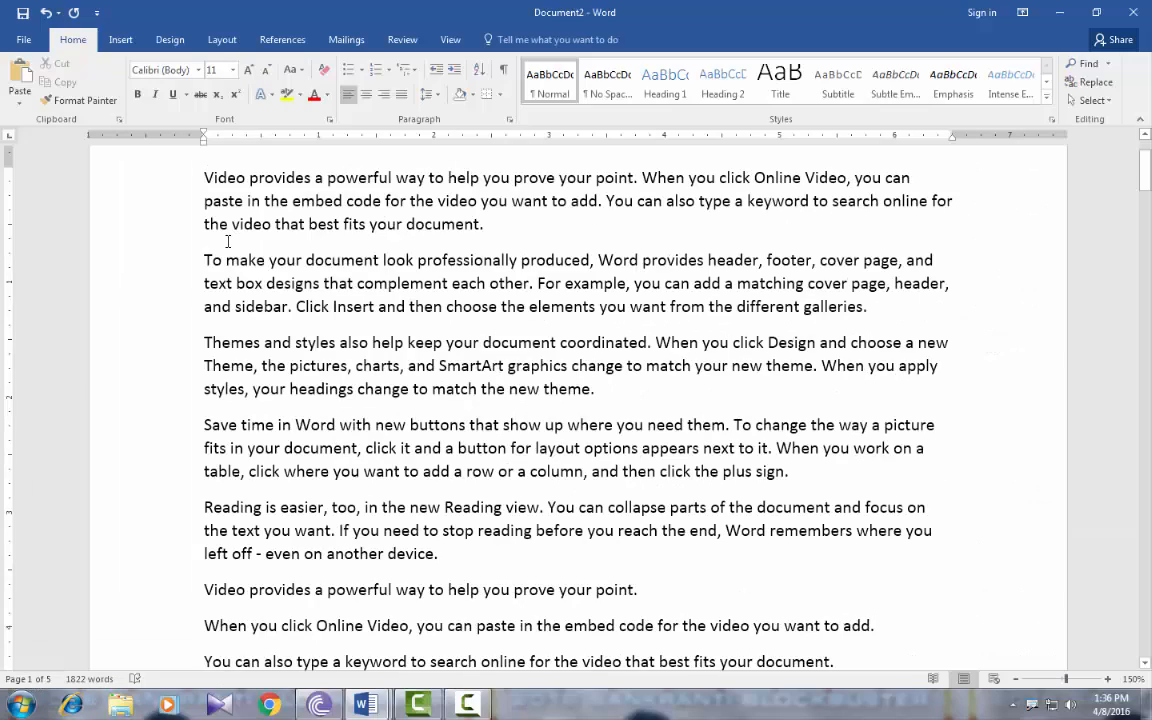
Search Document2 for the word "video".
{"action": "left_click", "coordinate": [228, 241]}
{"action": "left_click", "coordinate": [1089, 66]}
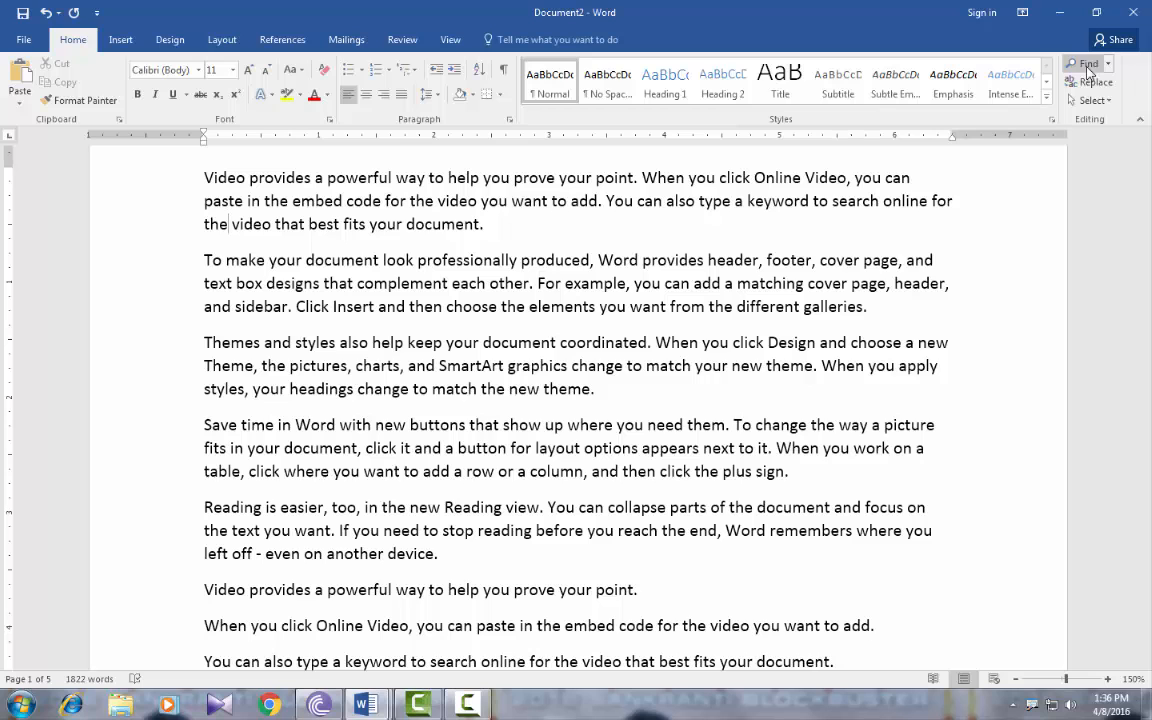
{"action": "key", "text": "ctrl+f"}
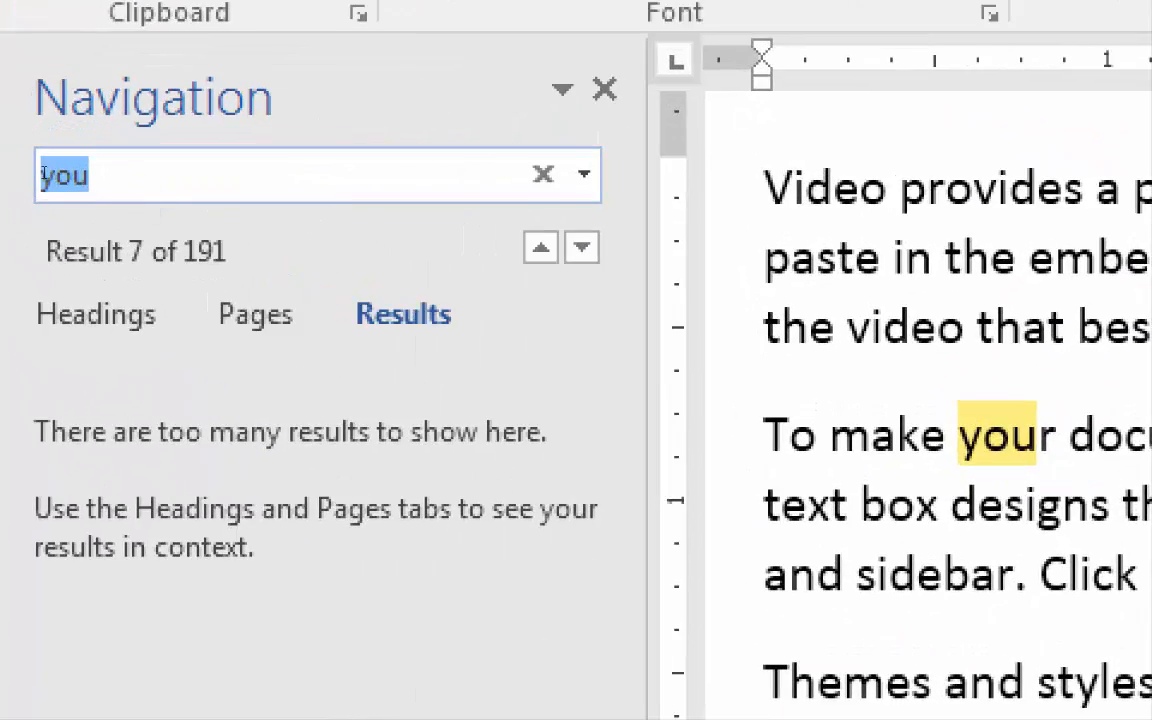
{"action": "left_click", "coordinate": [121, 177]}
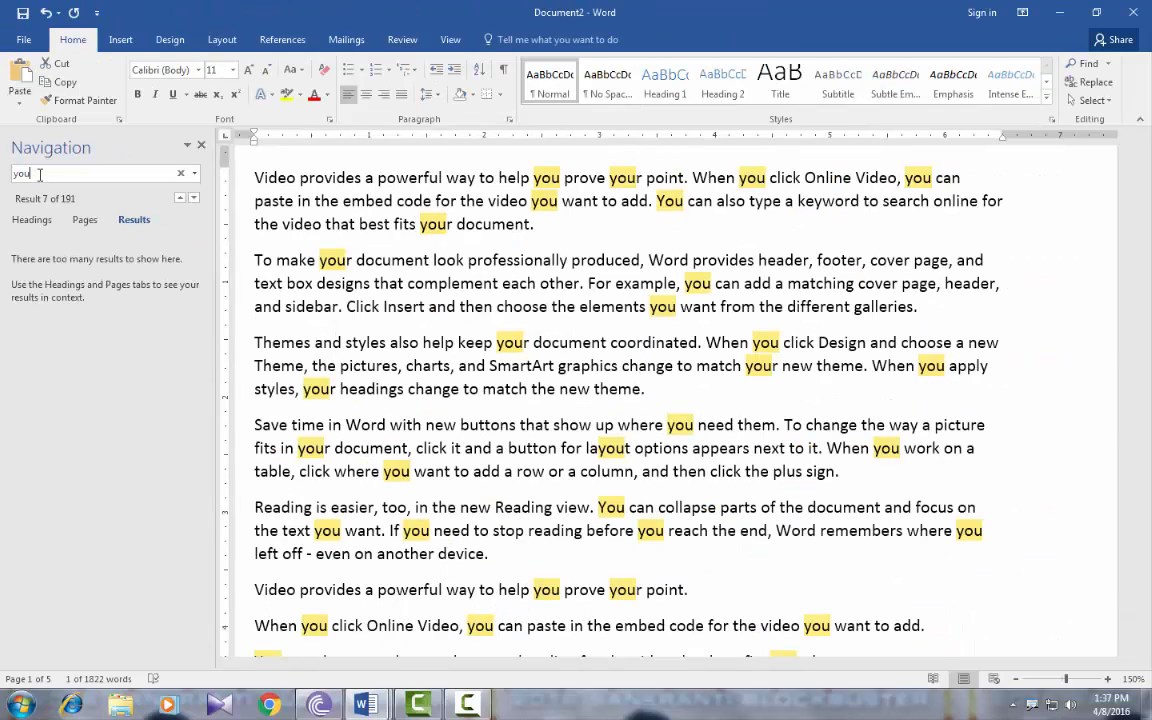
{"action": "left_click_drag", "start_coordinate": [40, 174], "coordinate": [8, 180]}
{"action": "type", "text": "video"}
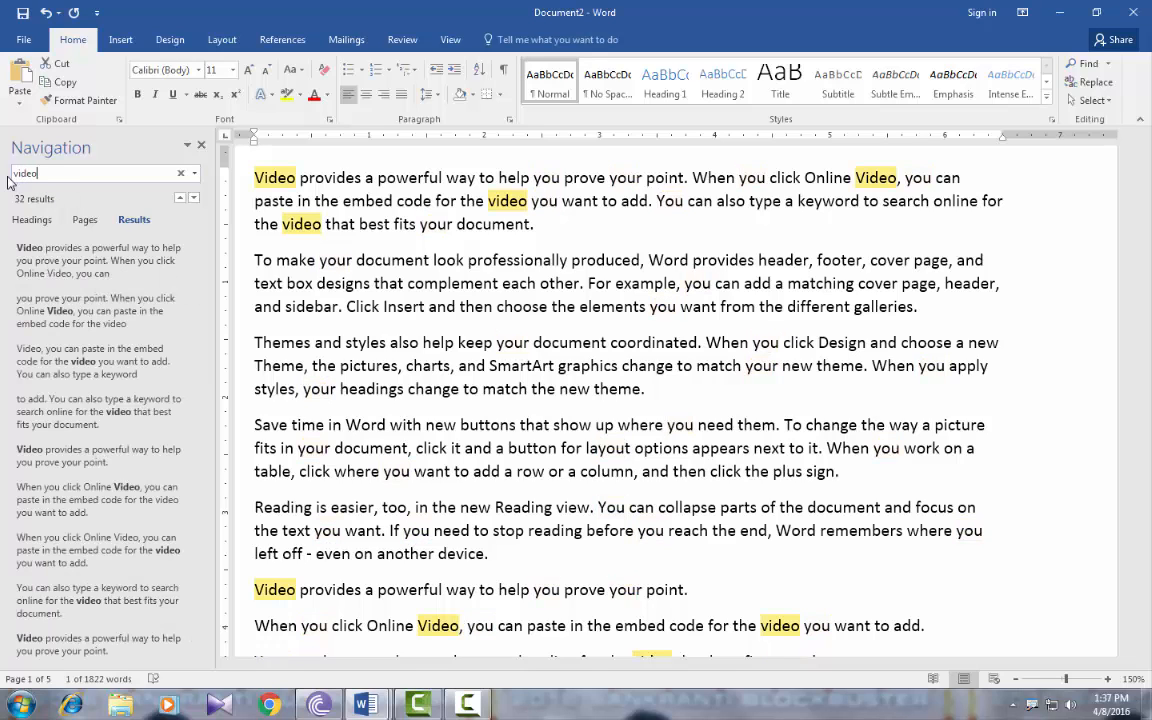
Search the document for "click" instead, and clear and close the search.
{"action": "key", "text": "BackSpace"}
{"action": "key", "text": "BackSpace"}
{"action": "key", "text": "BackSpace"}
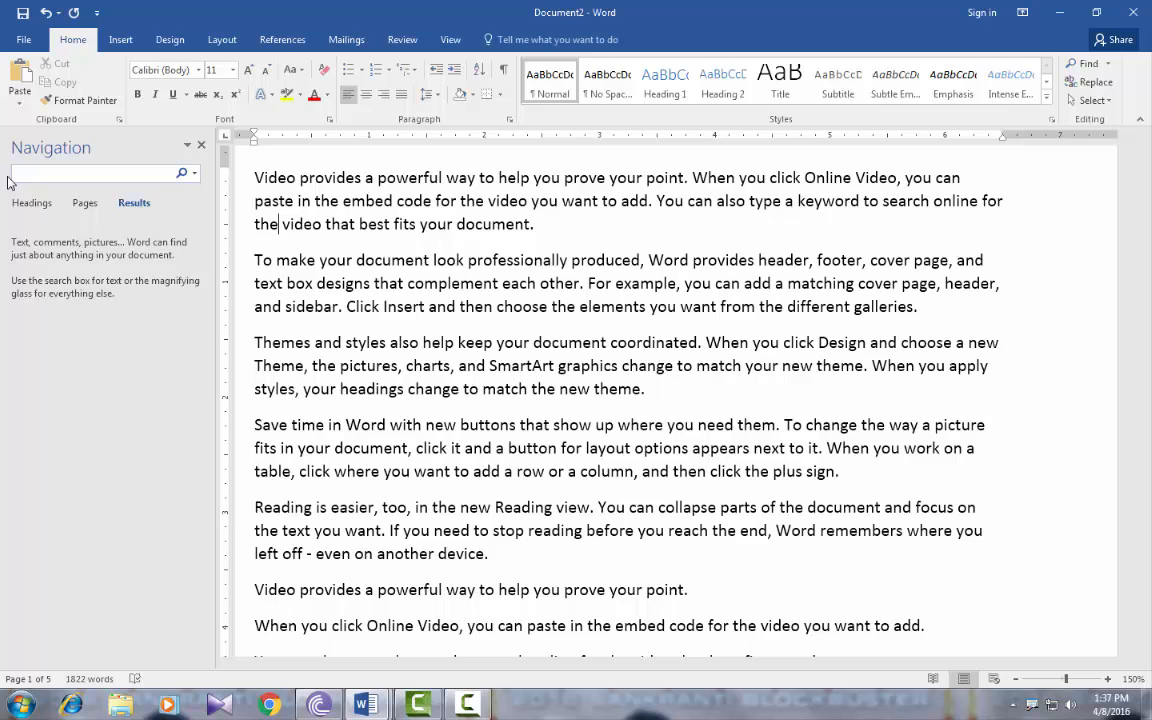
{"action": "type", "text": "click"}
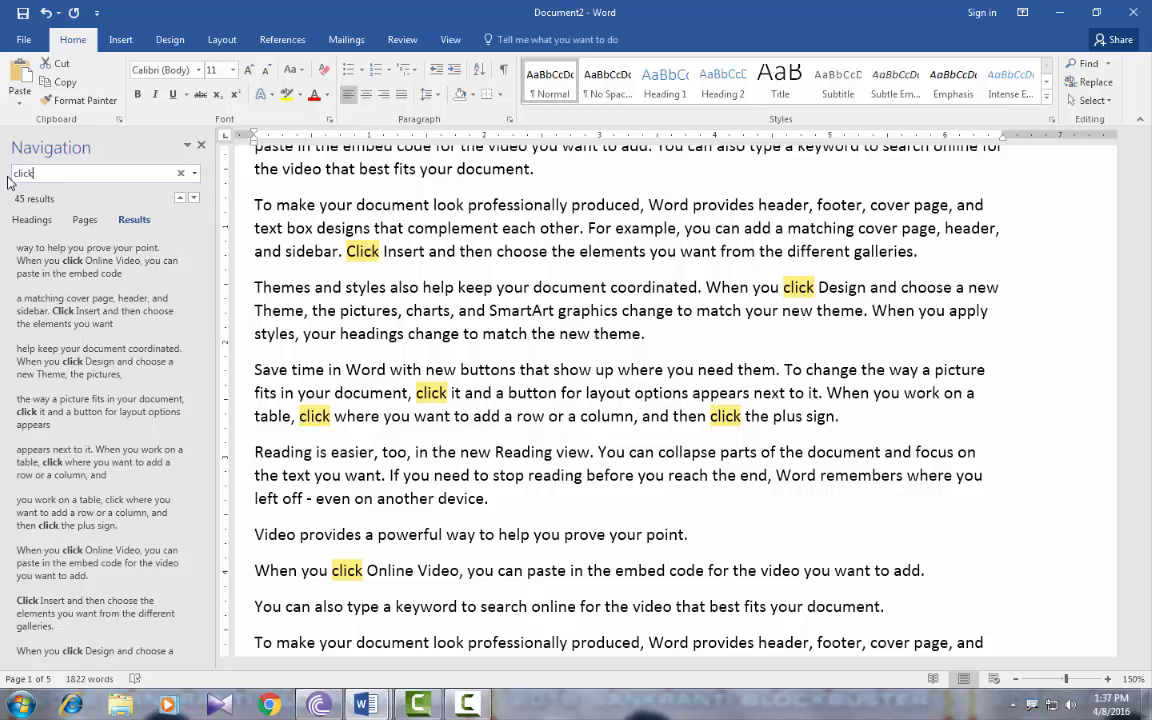
{"action": "left_click", "coordinate": [181, 173]}
{"action": "left_click", "coordinate": [201, 145]}
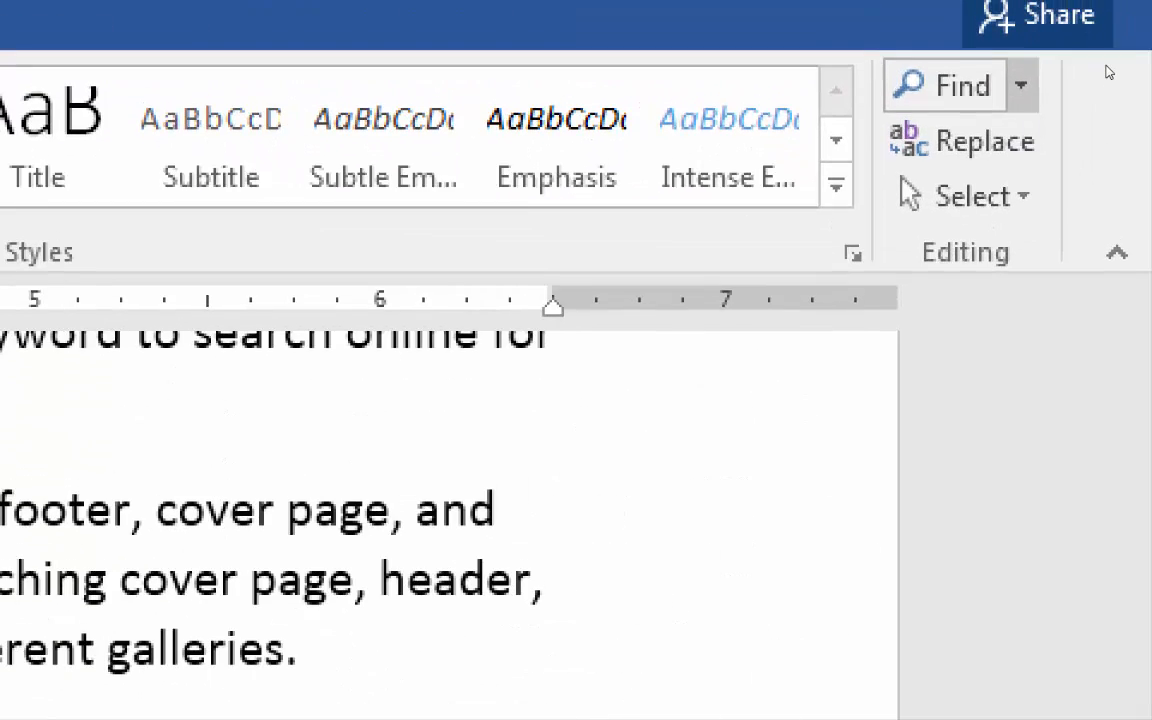
Open the Advanced Find dialog, switch it to its replace options, and place it away from the text.
{"action": "left_click", "coordinate": [1020, 86]}
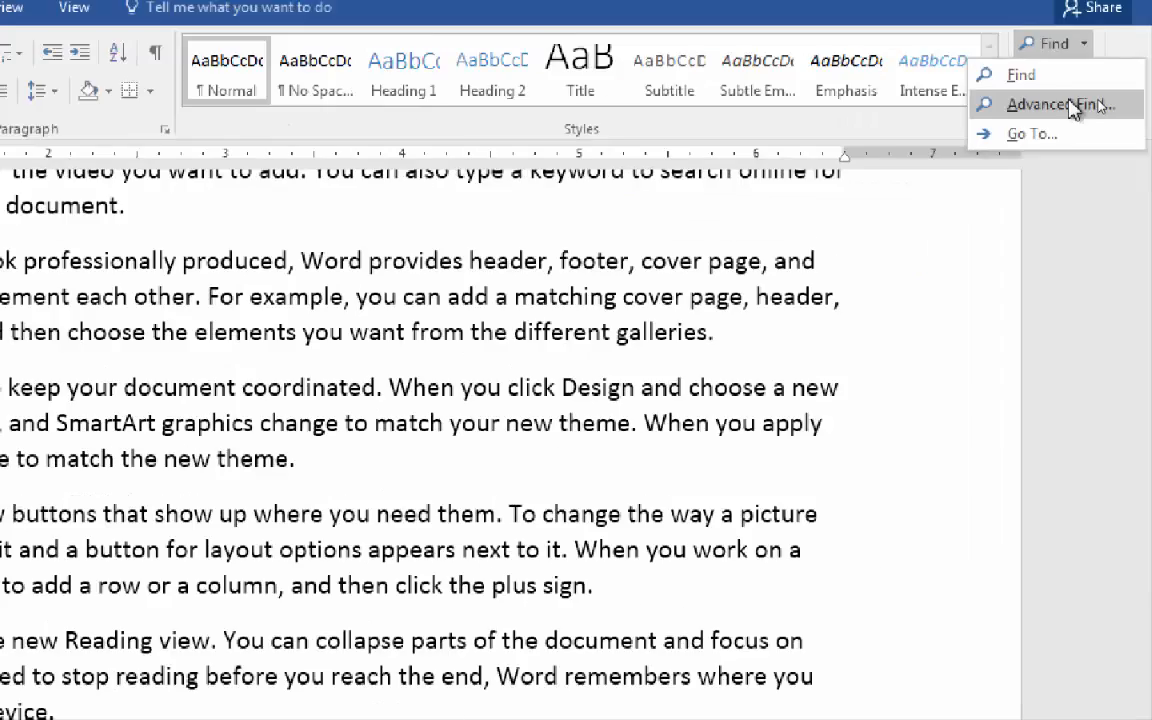
{"action": "left_click", "coordinate": [1073, 108]}
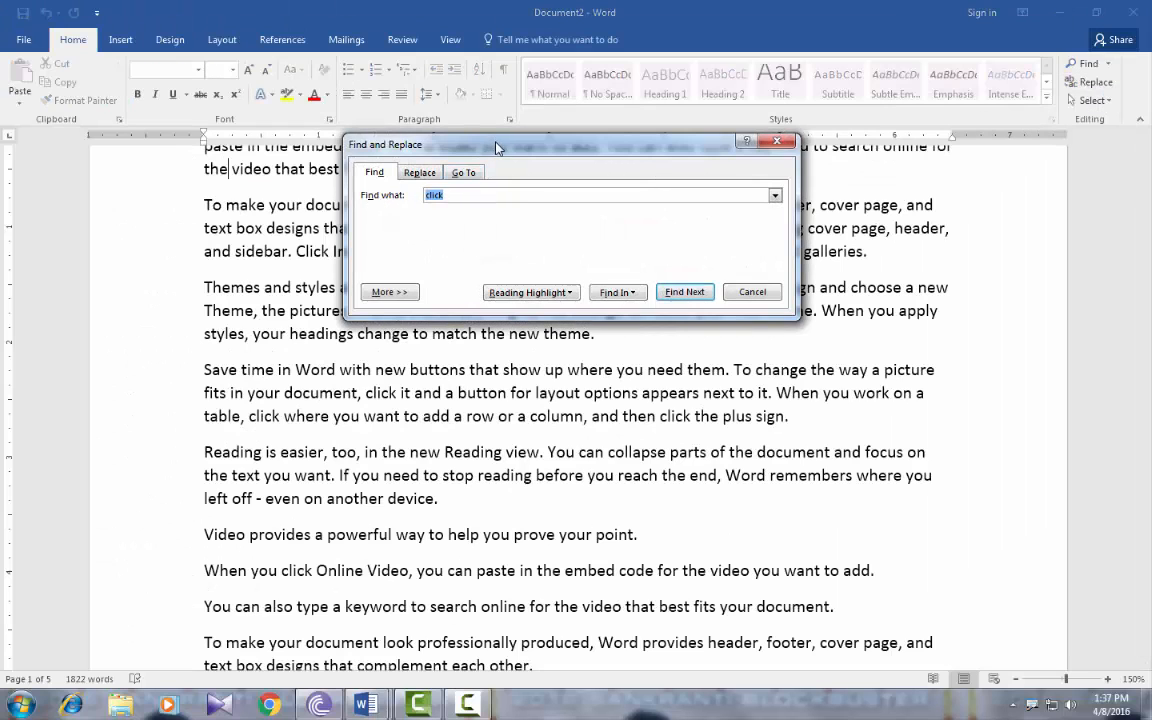
{"action": "left_click_drag", "start_coordinate": [496, 148], "coordinate": [565, 184]}
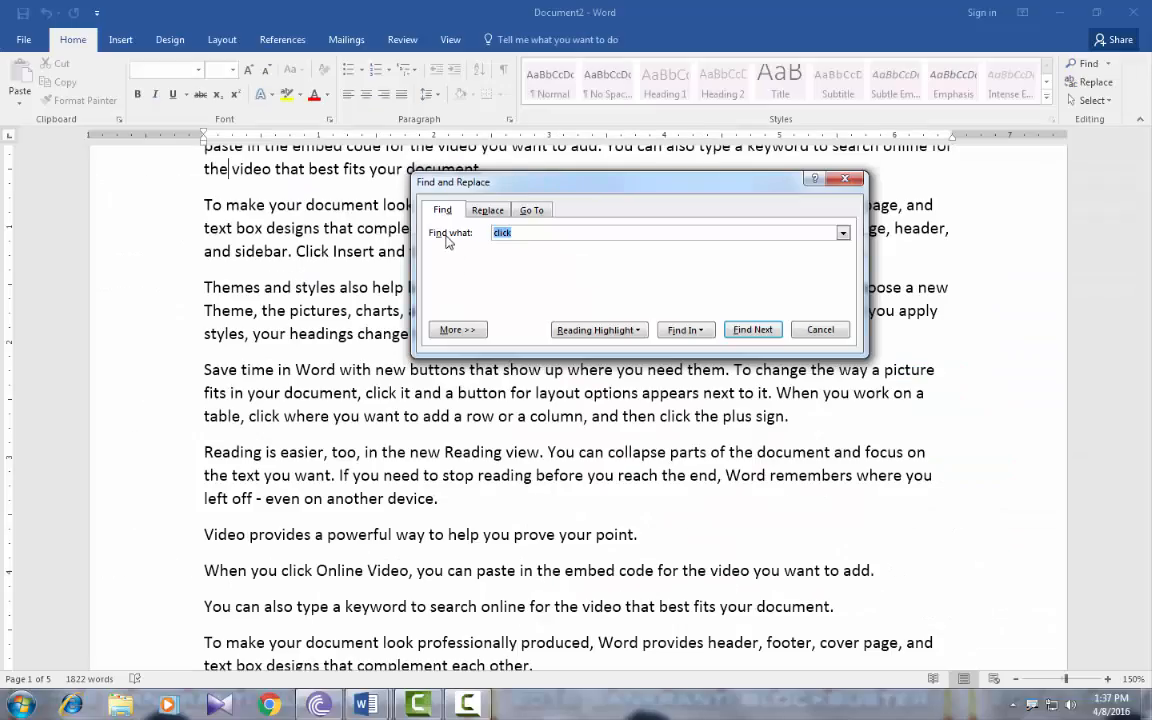
{"action": "left_click", "coordinate": [487, 212]}
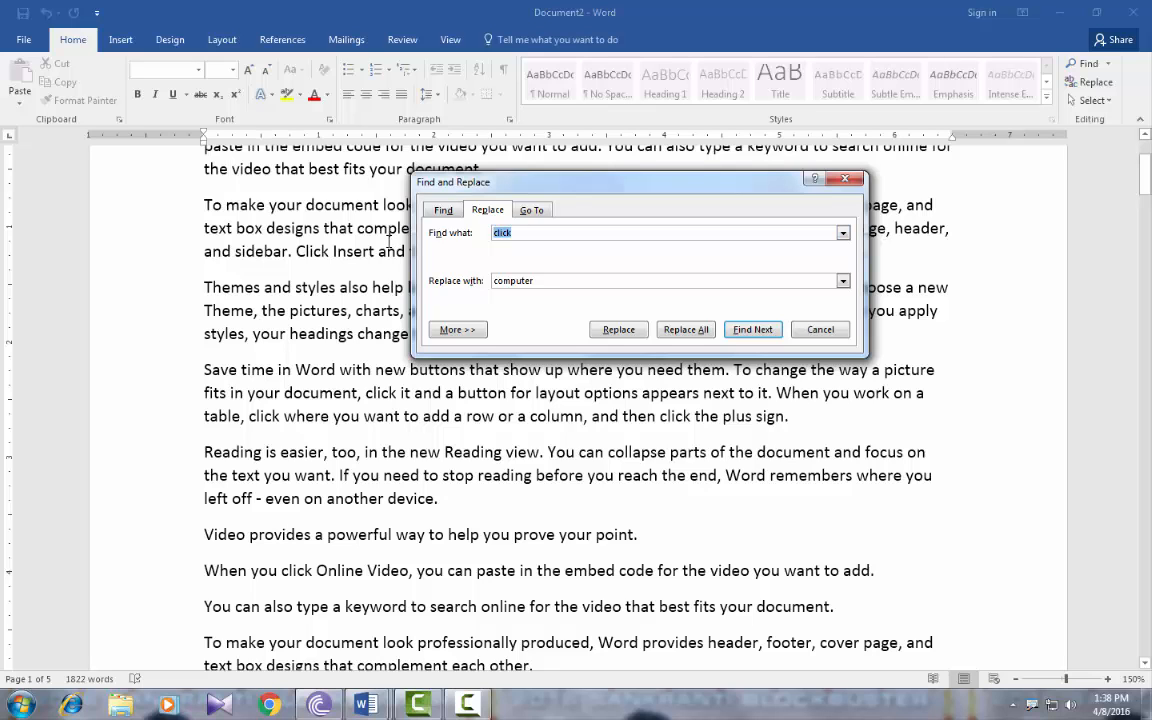
{"action": "left_click_drag", "start_coordinate": [685, 180], "coordinate": [858, 257]}
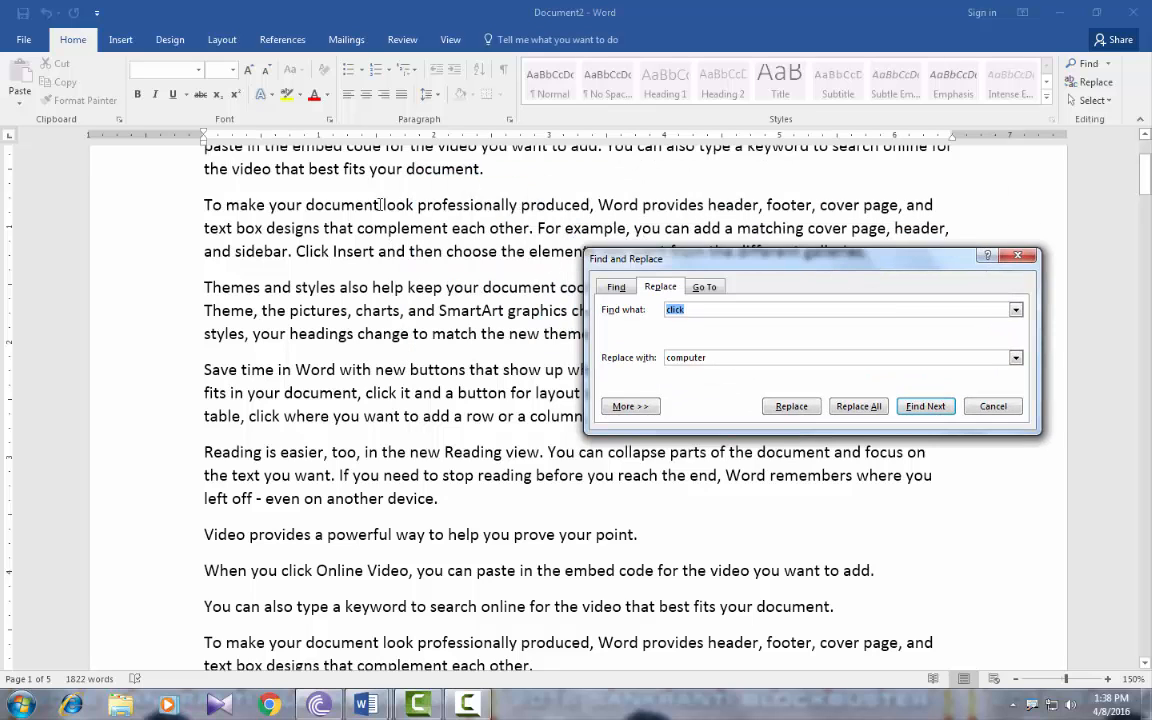
Set up a replacement of "video" with "computer", starting from the very beginning of the document.
{"action": "scroll", "coordinate": [380, 205], "scroll_direction": "up", "scroll_amount": 3}
{"action": "left_click", "coordinate": [203, 295]}
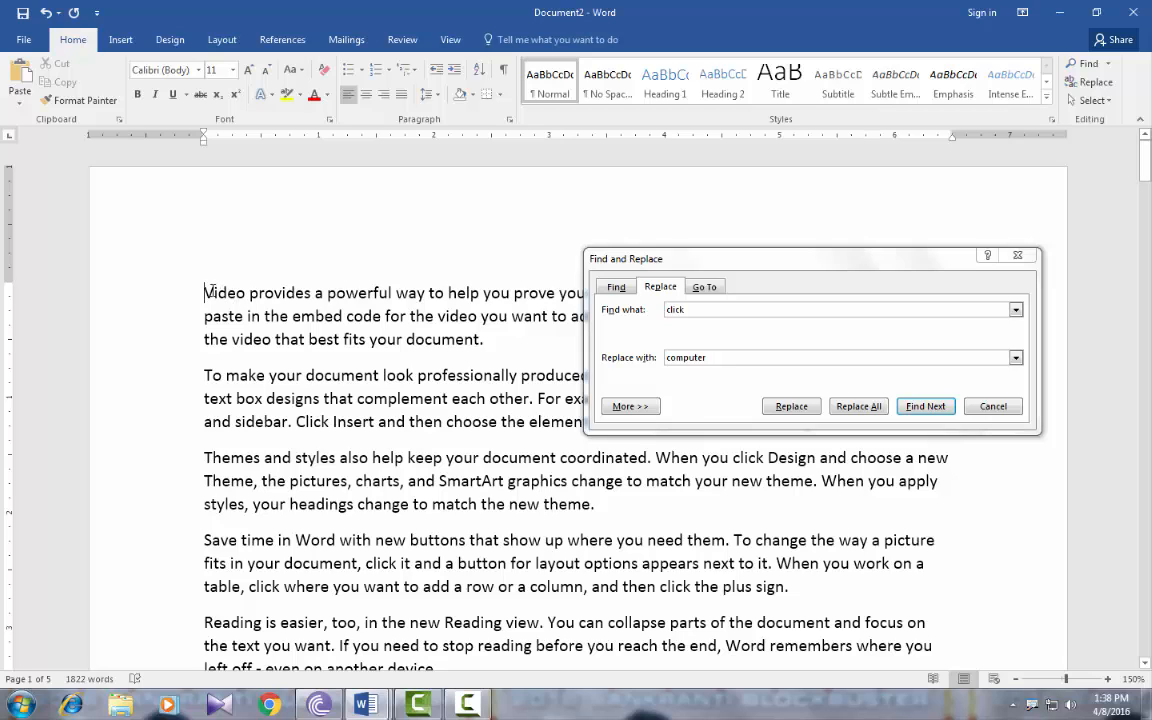
{"action": "left_click_drag", "start_coordinate": [212, 293], "coordinate": [240, 292]}
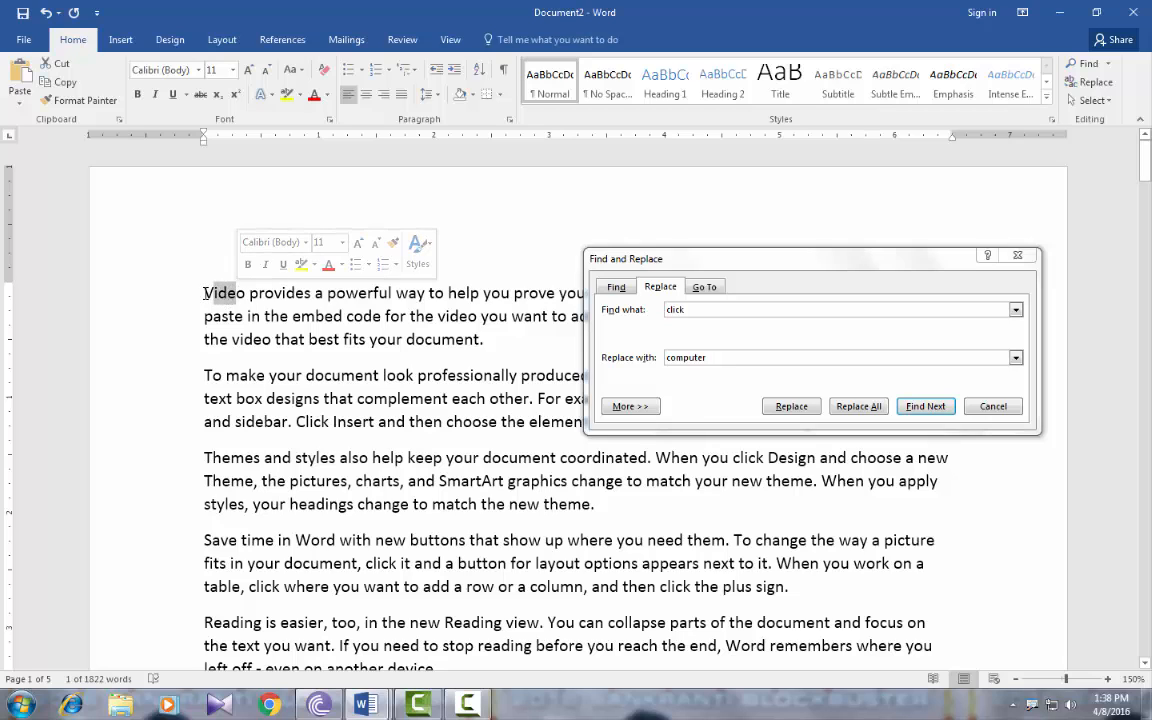
{"action": "left_click", "coordinate": [203, 293]}
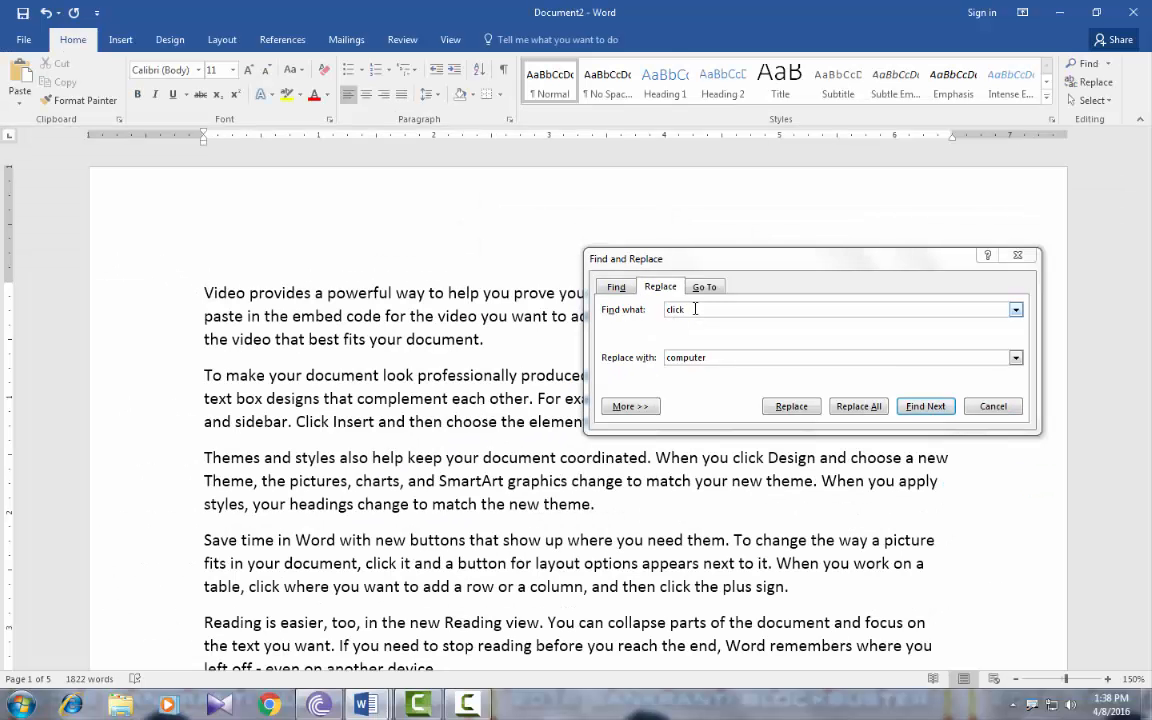
{"action": "left_click_drag", "start_coordinate": [695, 309], "coordinate": [660, 314]}
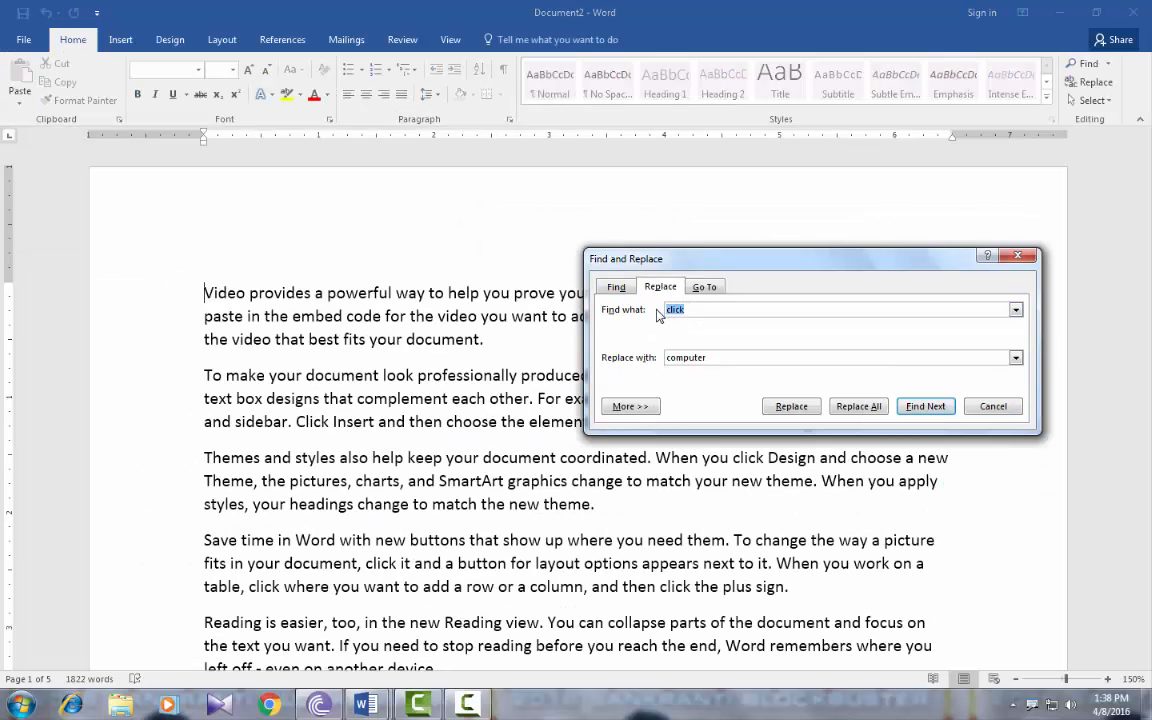
{"action": "type", "text": "video"}
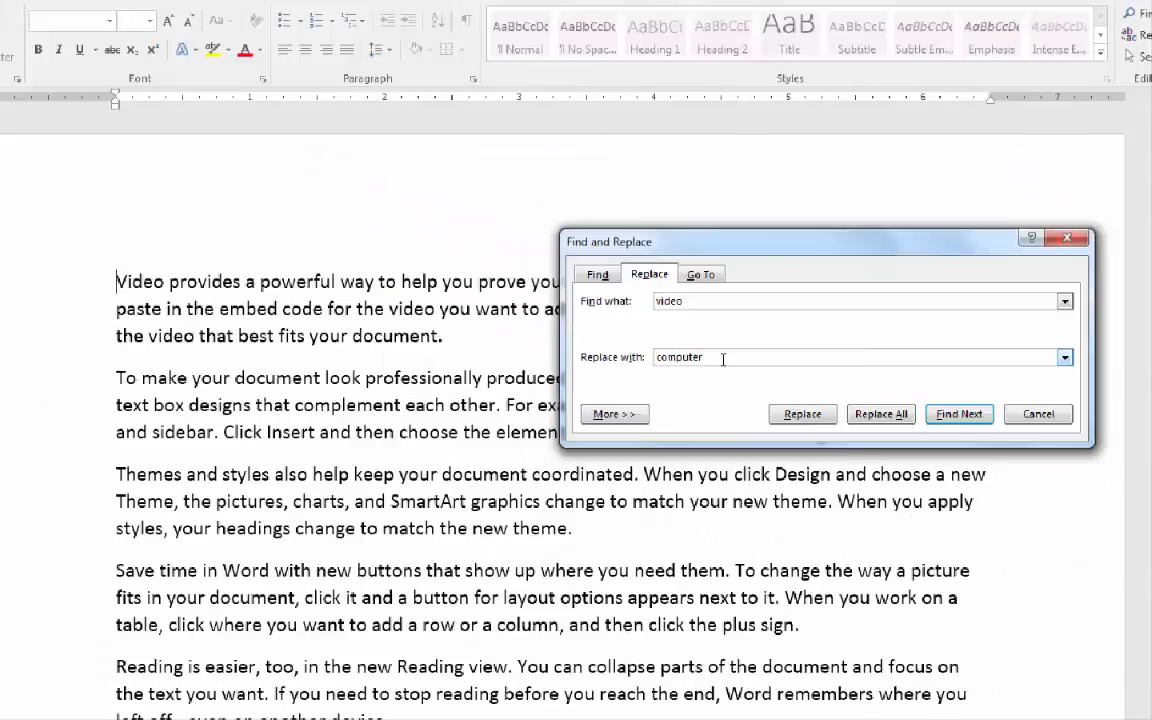
{"action": "left_click_drag", "start_coordinate": [723, 359], "coordinate": [629, 364]}
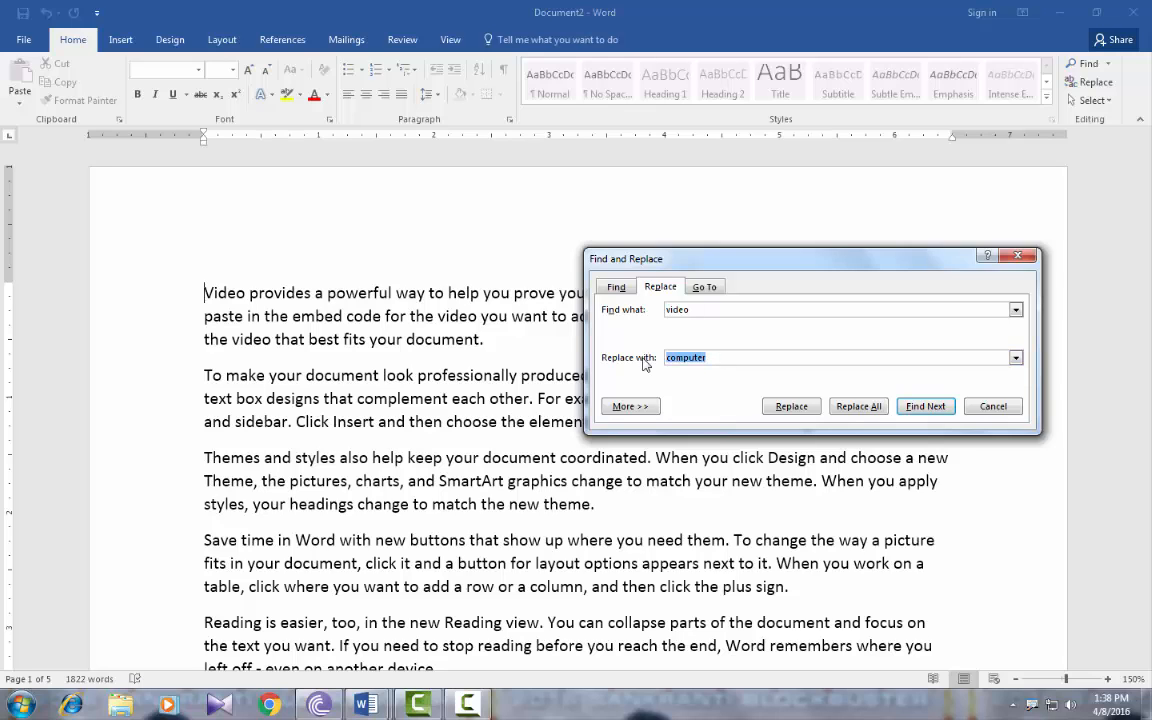
{"action": "type", "text": "d"}
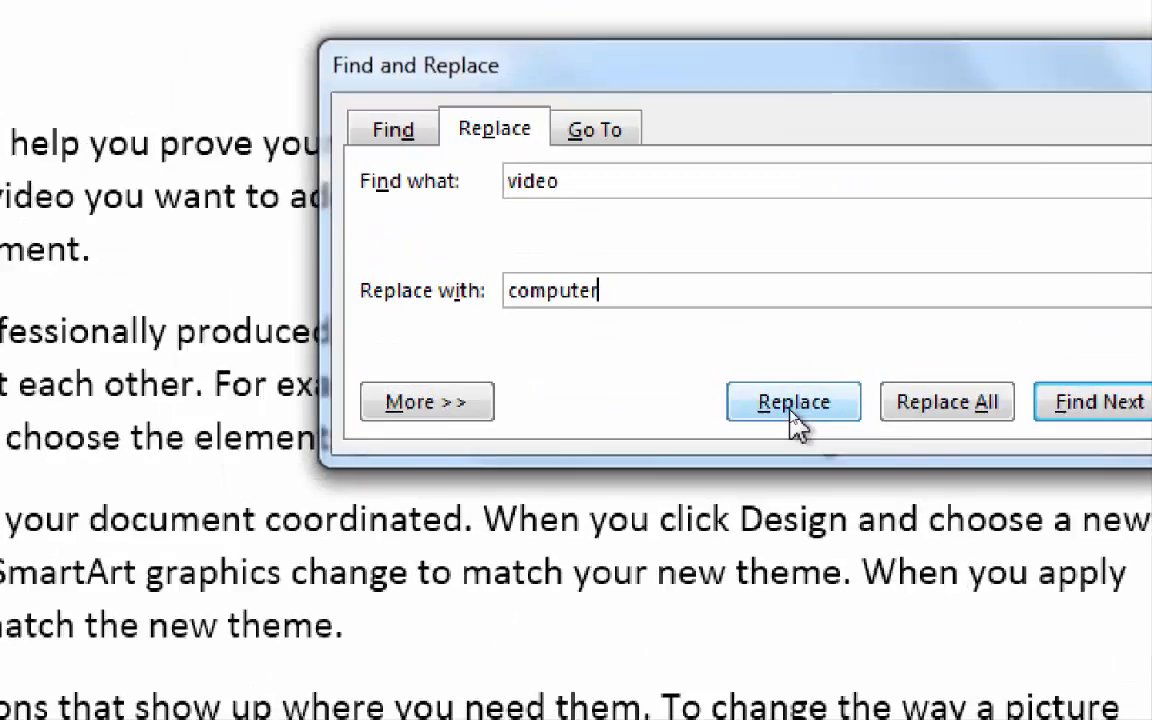
Replace the first two occurrences of "video" in the first paragraph with "computer", one at a time.
{"action": "left_click", "coordinate": [791, 407]}
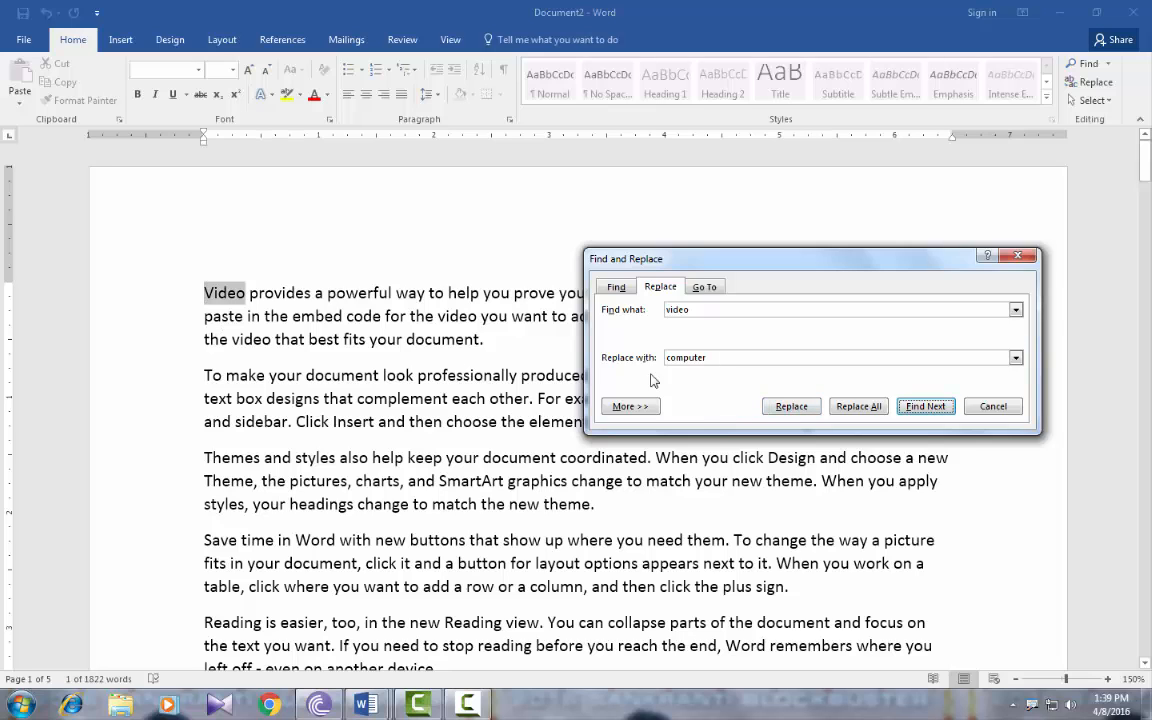
{"action": "left_click", "coordinate": [790, 406]}
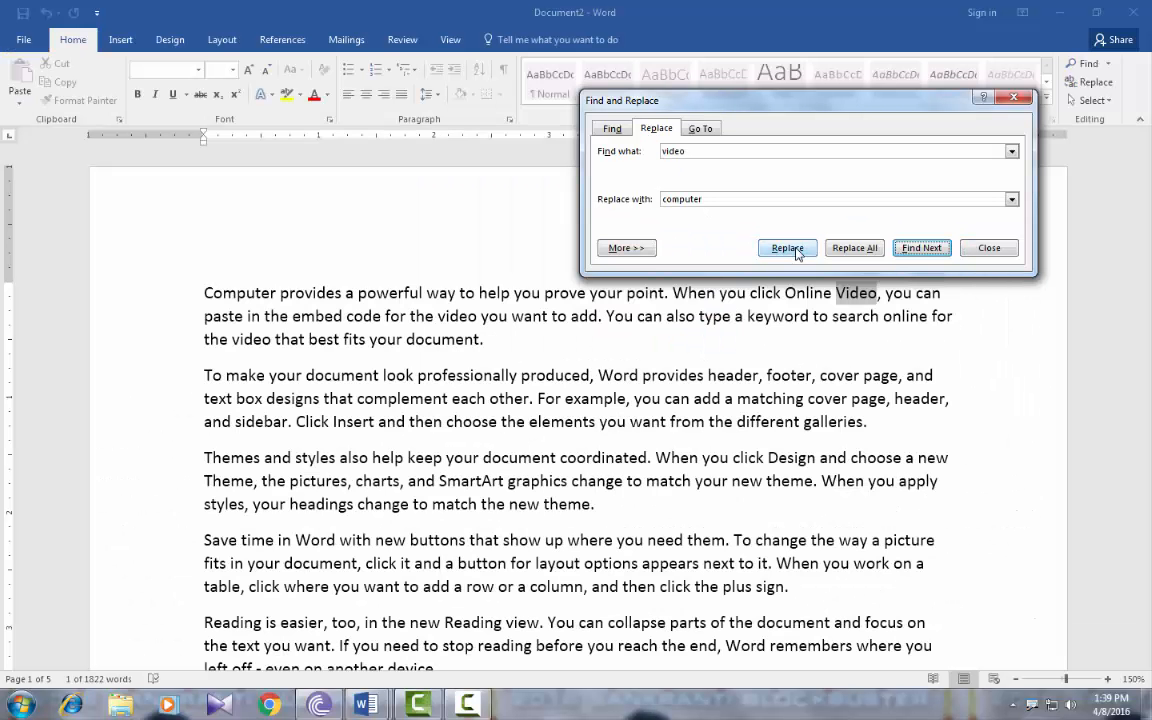
{"action": "left_click", "coordinate": [787, 248]}
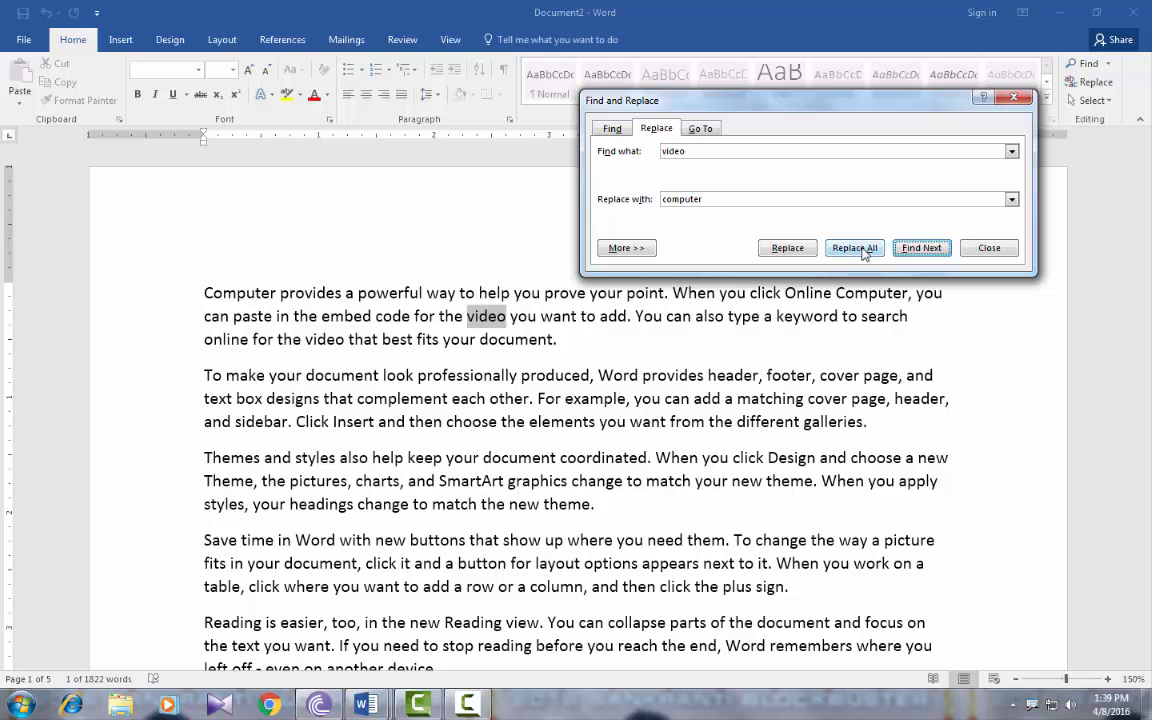
Replace all remaining occurrences of "video" with "computer" in one pass and close the Find and Replace dialog.
{"action": "left_click", "coordinate": [862, 250]}
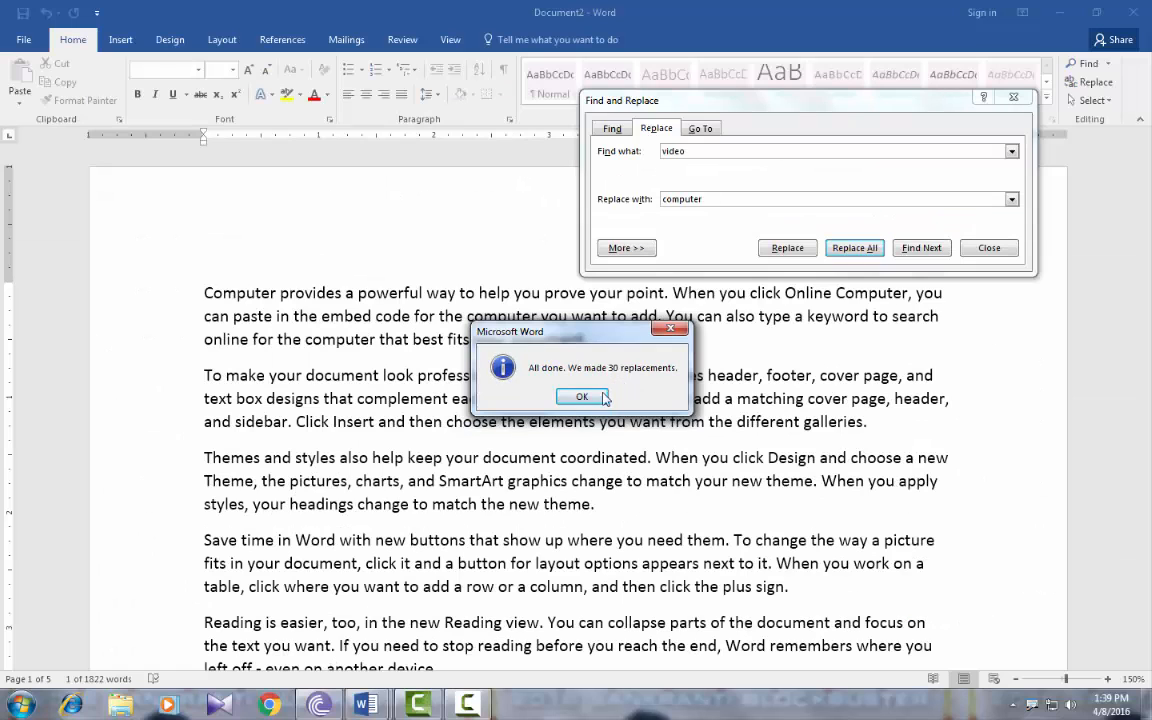
{"action": "left_click", "coordinate": [500, 430]}
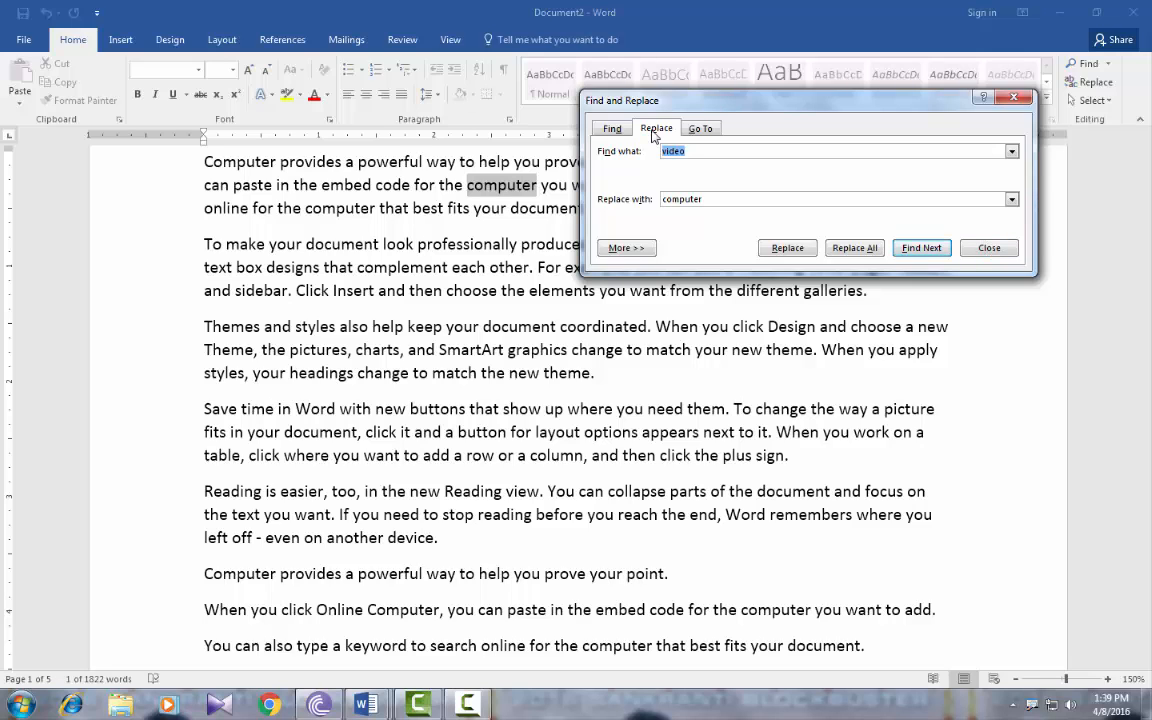
{"action": "key", "text": "ctrl+h"}
{"action": "left_click", "coordinate": [701, 129]}
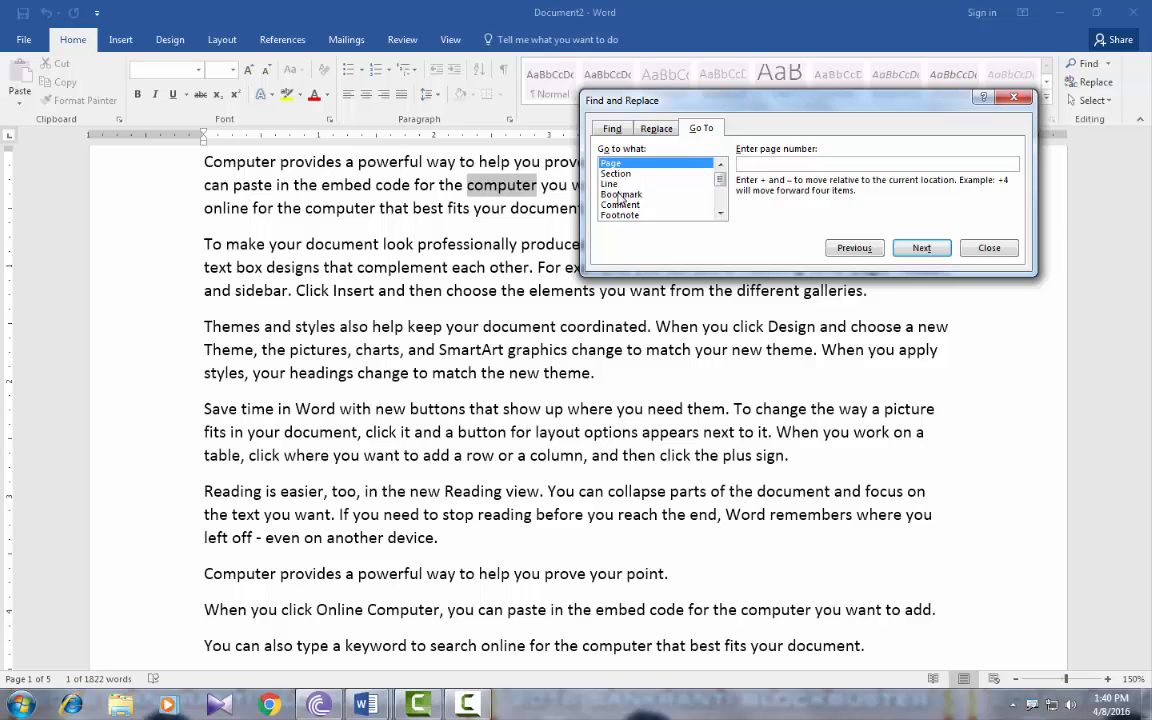
{"action": "left_click", "coordinate": [975, 247]}
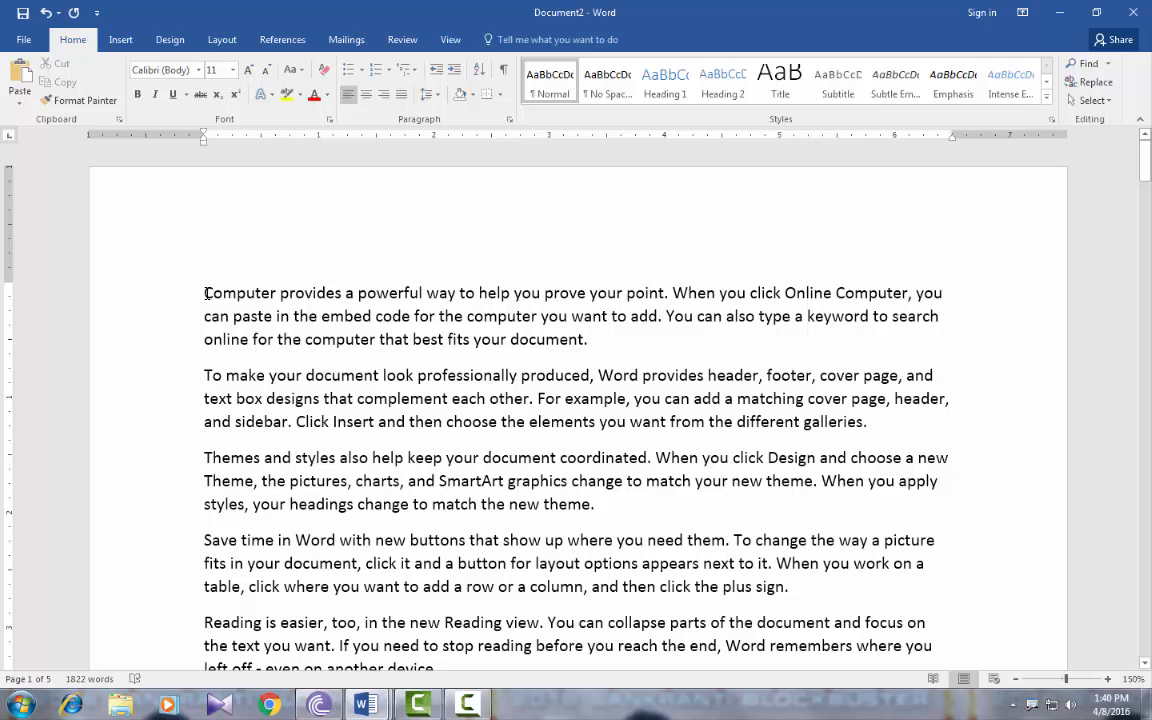
From the start of the first paragraph, use Go To to jump to line 5 of the document.
{"action": "left_click_drag", "start_coordinate": [207, 293], "coordinate": [335, 341]}
{"action": "double_click", "coordinate": [215, 339]}
{"action": "left_click", "coordinate": [204, 293]}
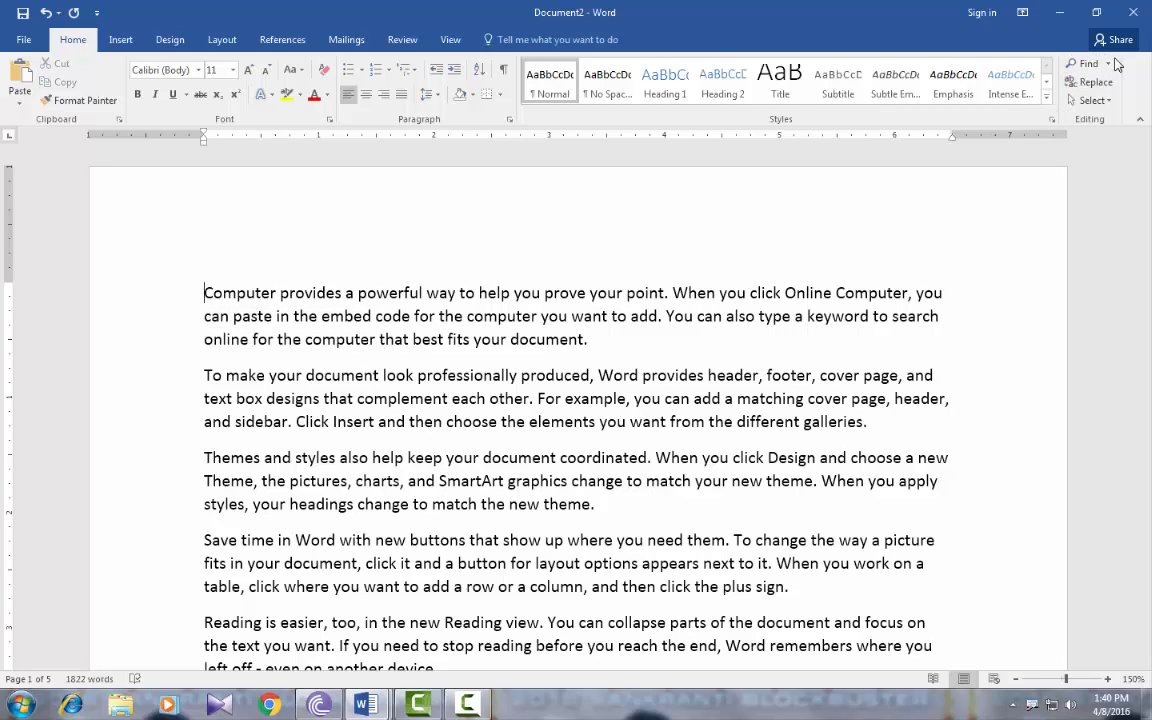
{"action": "left_click", "coordinate": [1109, 68]}
{"action": "left_click", "coordinate": [1095, 124]}
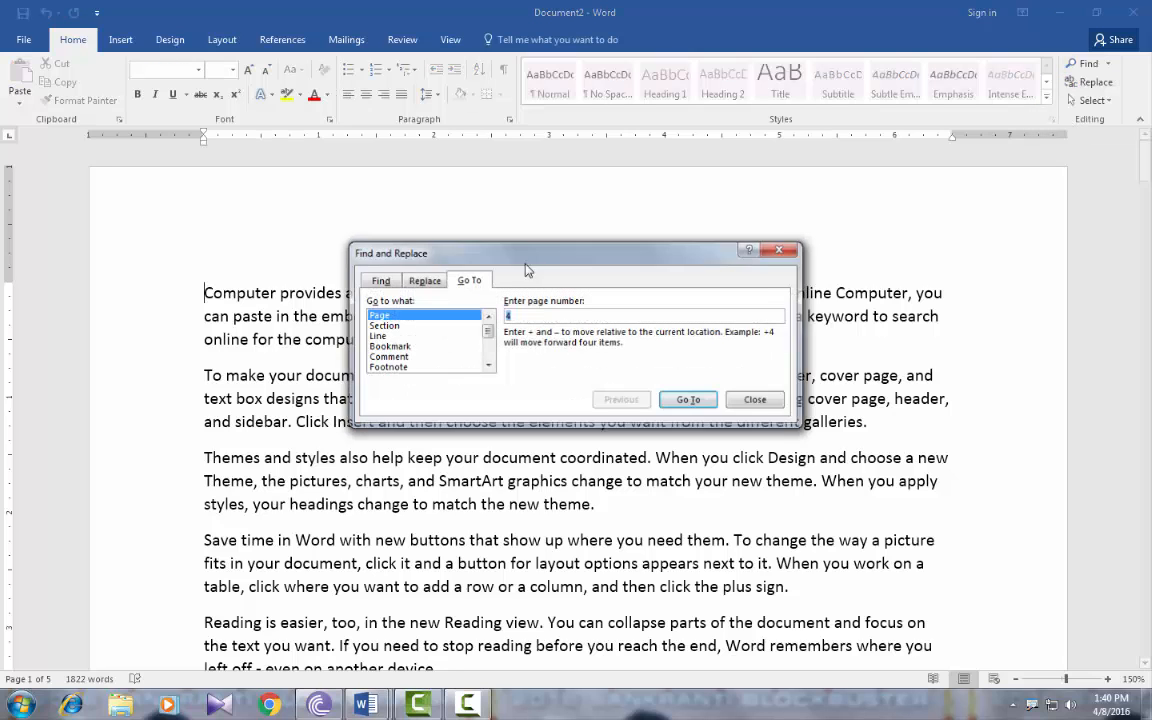
{"action": "left_click_drag", "start_coordinate": [506, 263], "coordinate": [592, 253]}
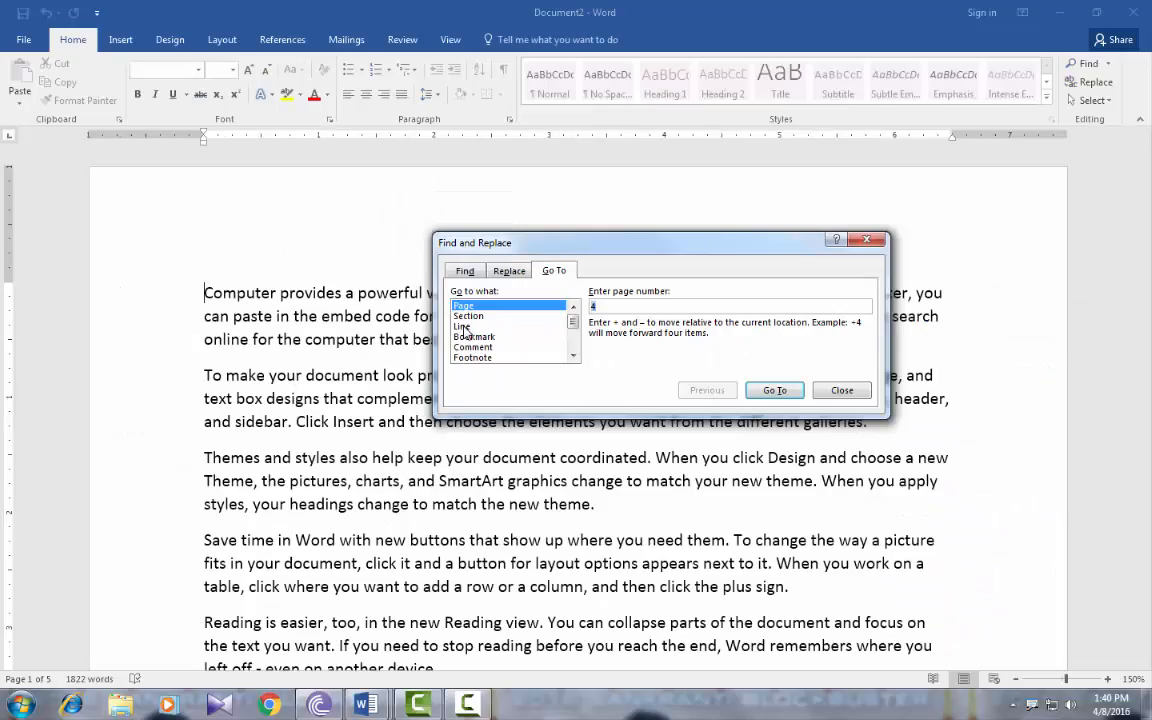
{"action": "left_click", "coordinate": [462, 326]}
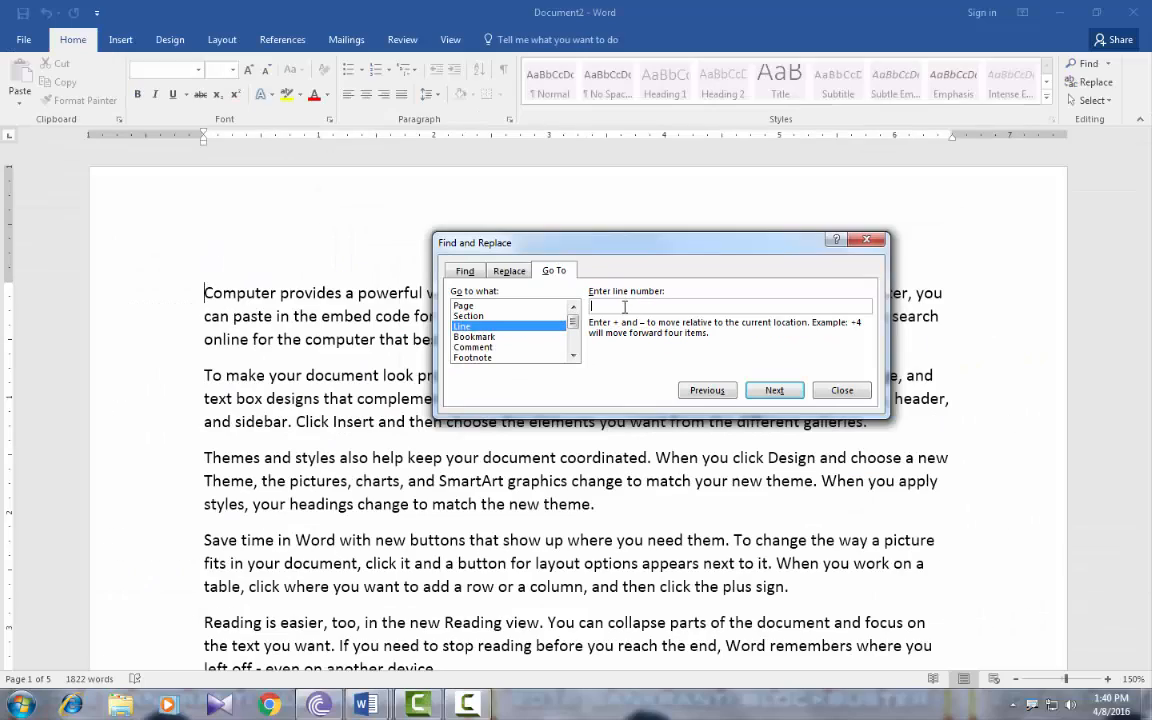
{"action": "left_click", "coordinate": [624, 307]}
{"action": "type", "text": "5"}
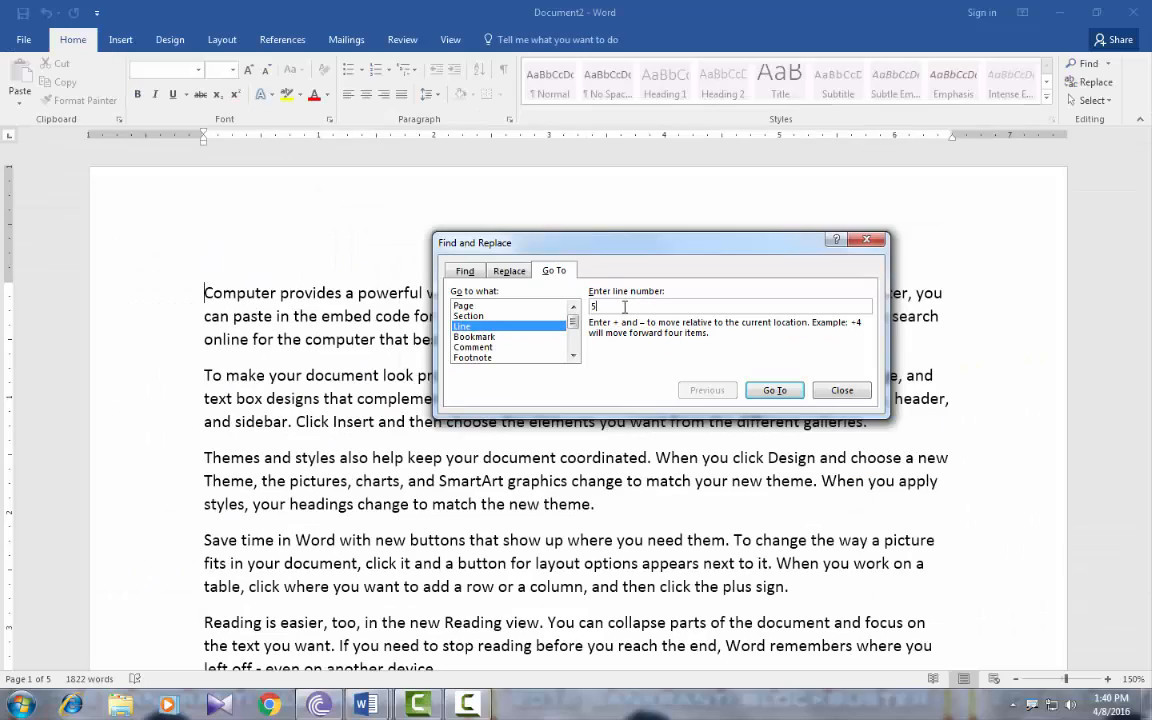
{"action": "left_click", "coordinate": [774, 391]}
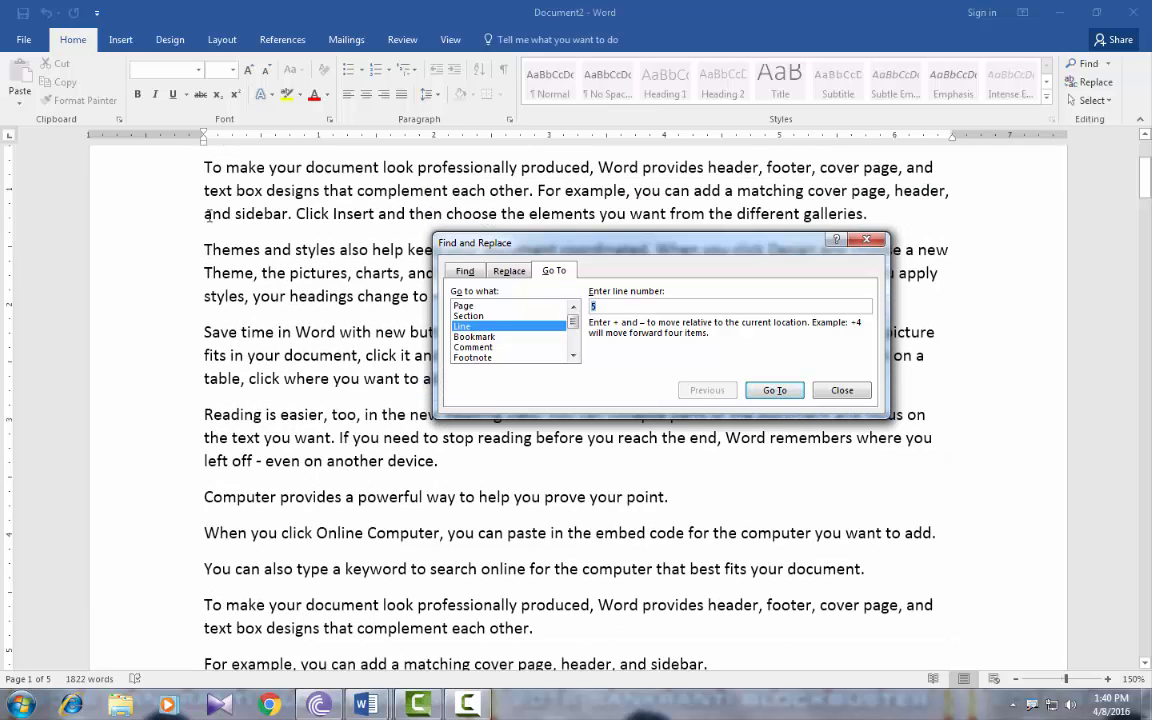
{"action": "left_click", "coordinate": [205, 200]}
{"action": "scroll", "coordinate": [205, 203], "scroll_direction": "up", "scroll_amount": 3}
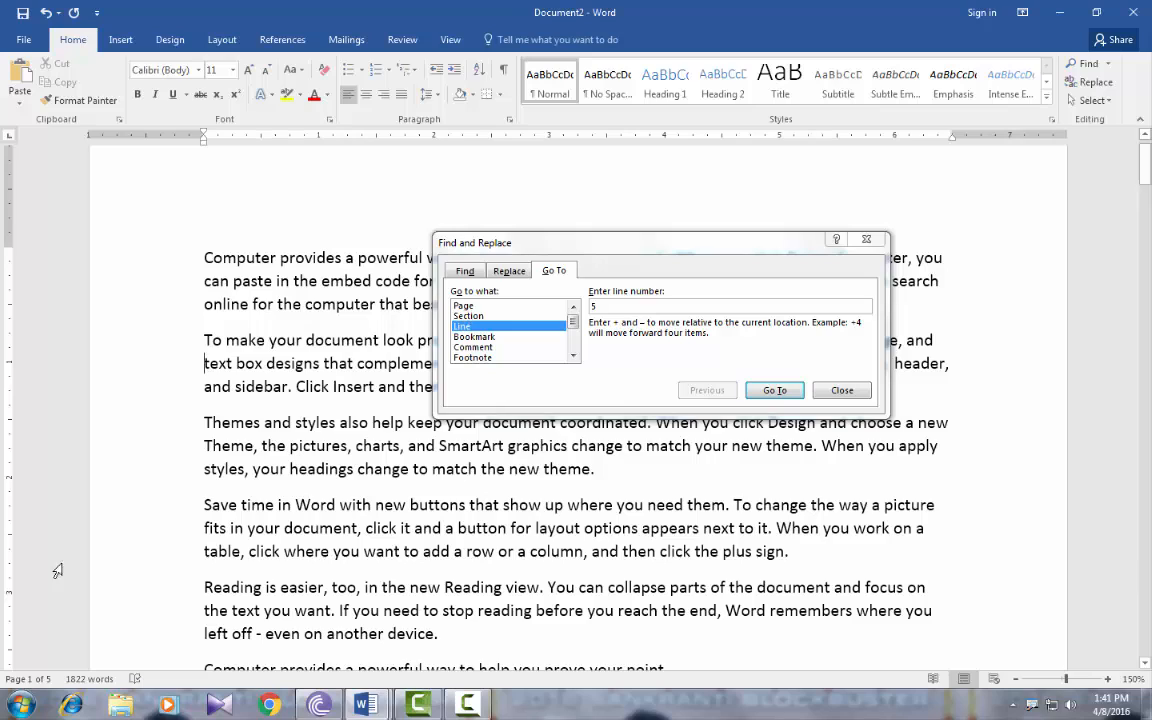
Use Go To to jump to page 4 of the document, and close the dialog.
{"action": "type", "text": "4"}
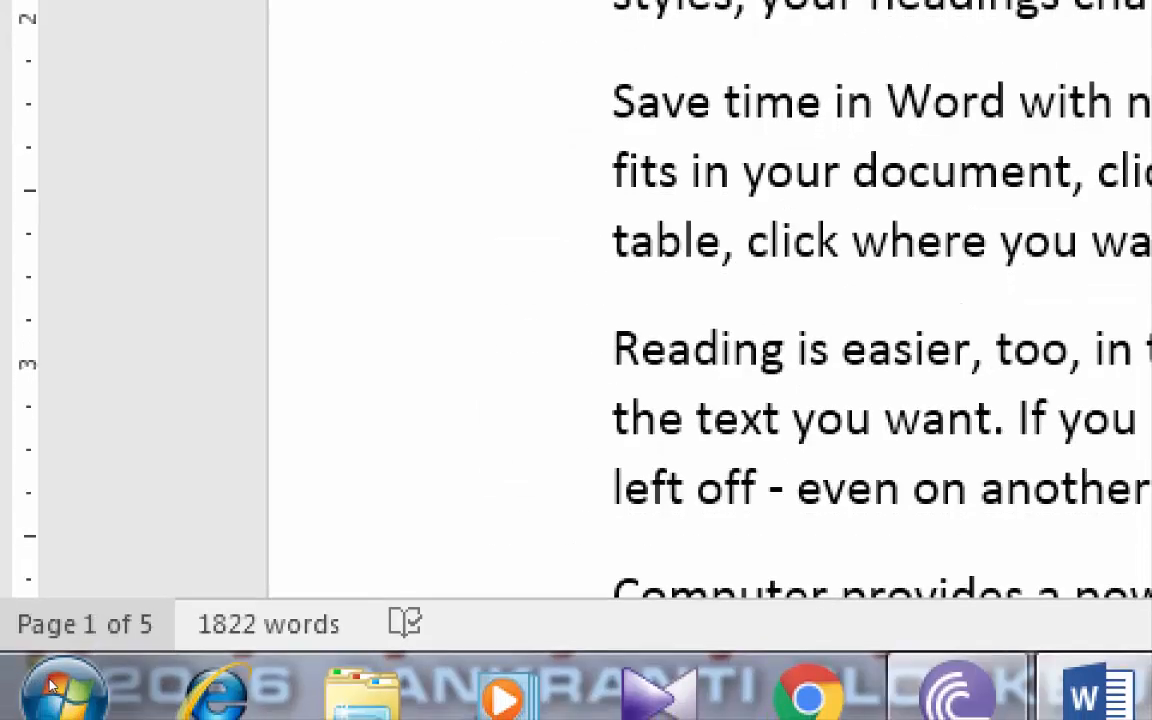
{"action": "left_click", "coordinate": [75, 645]}
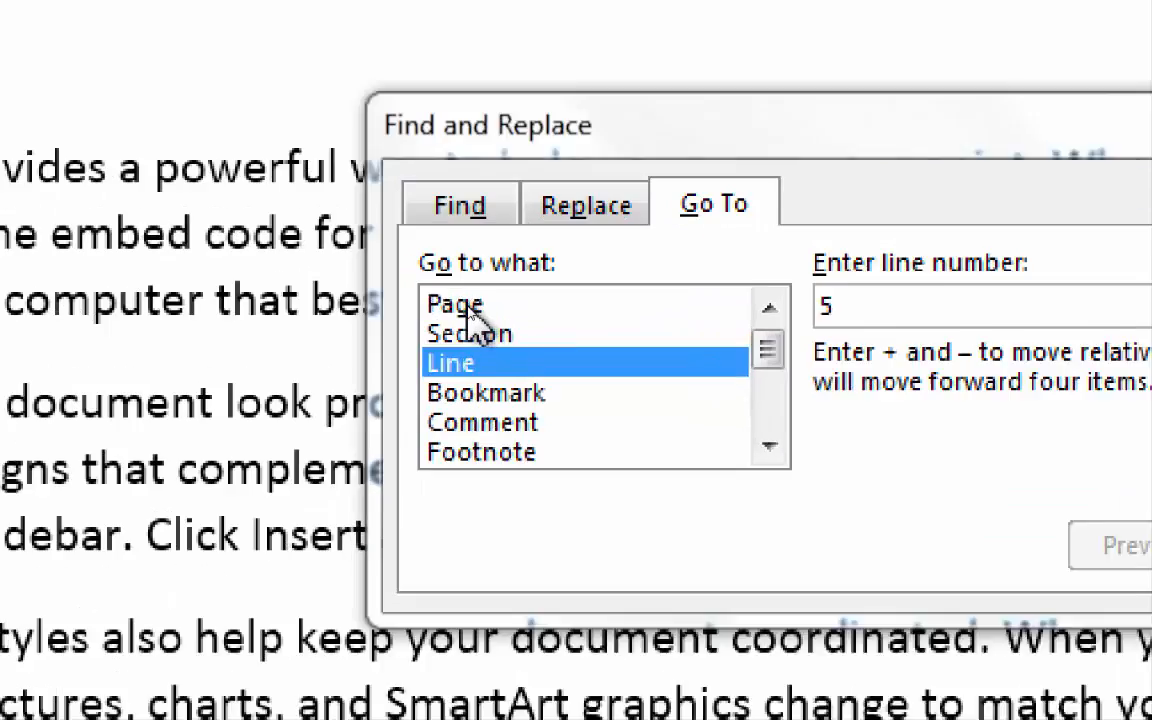
{"action": "left_click", "coordinate": [466, 307]}
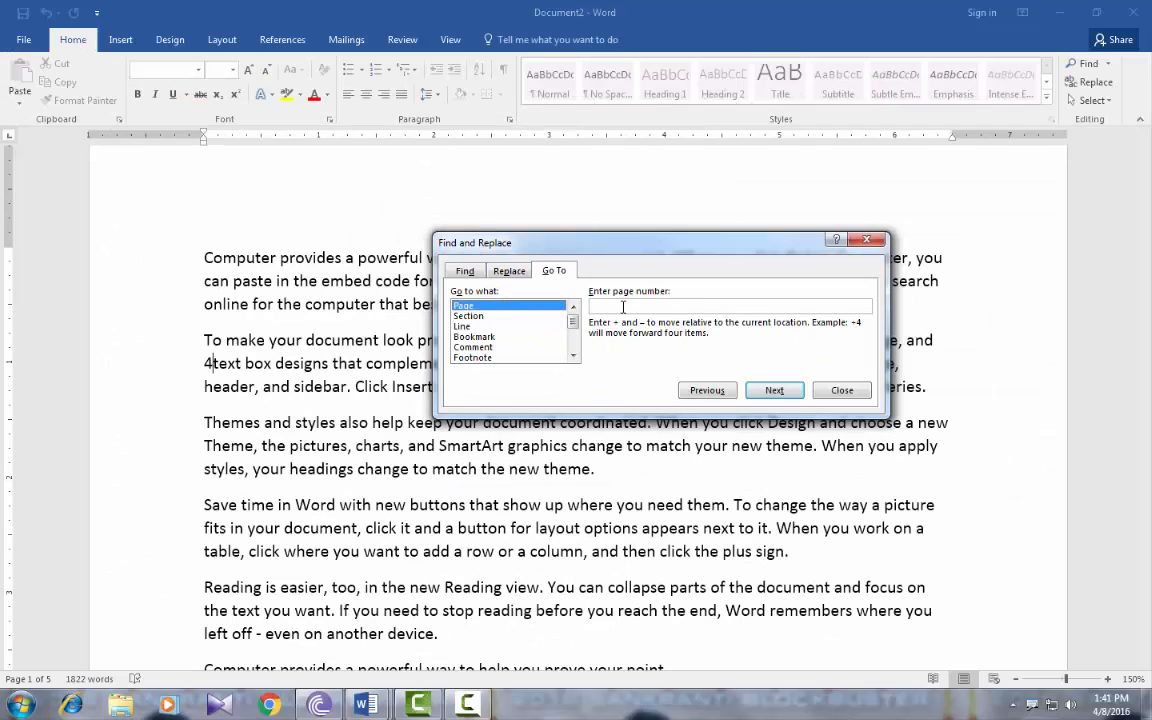
{"action": "type", "text": "4"}
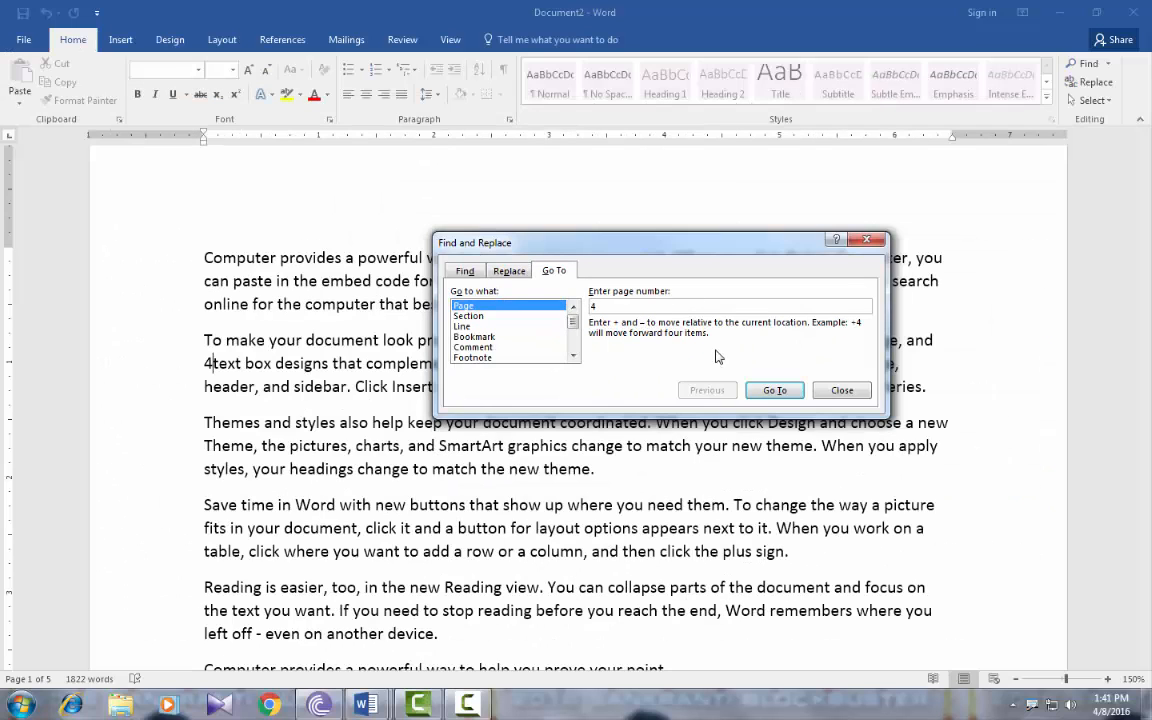
{"action": "left_click", "coordinate": [758, 390]}
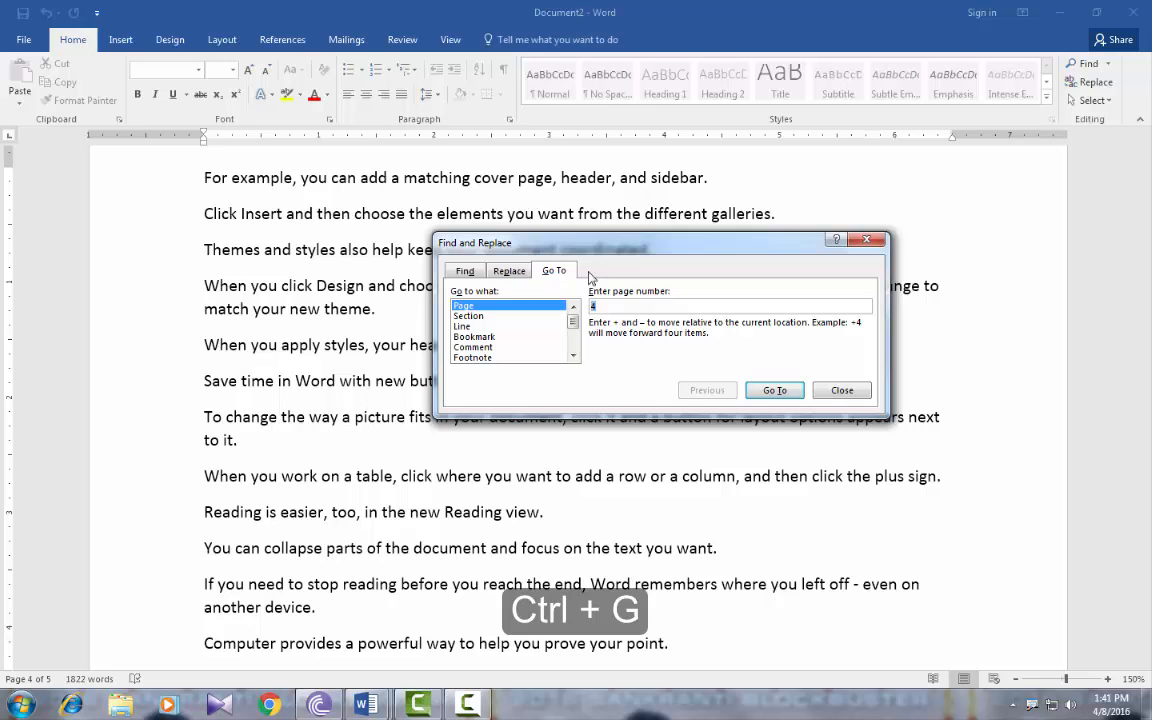
{"action": "left_click", "coordinate": [844, 391]}
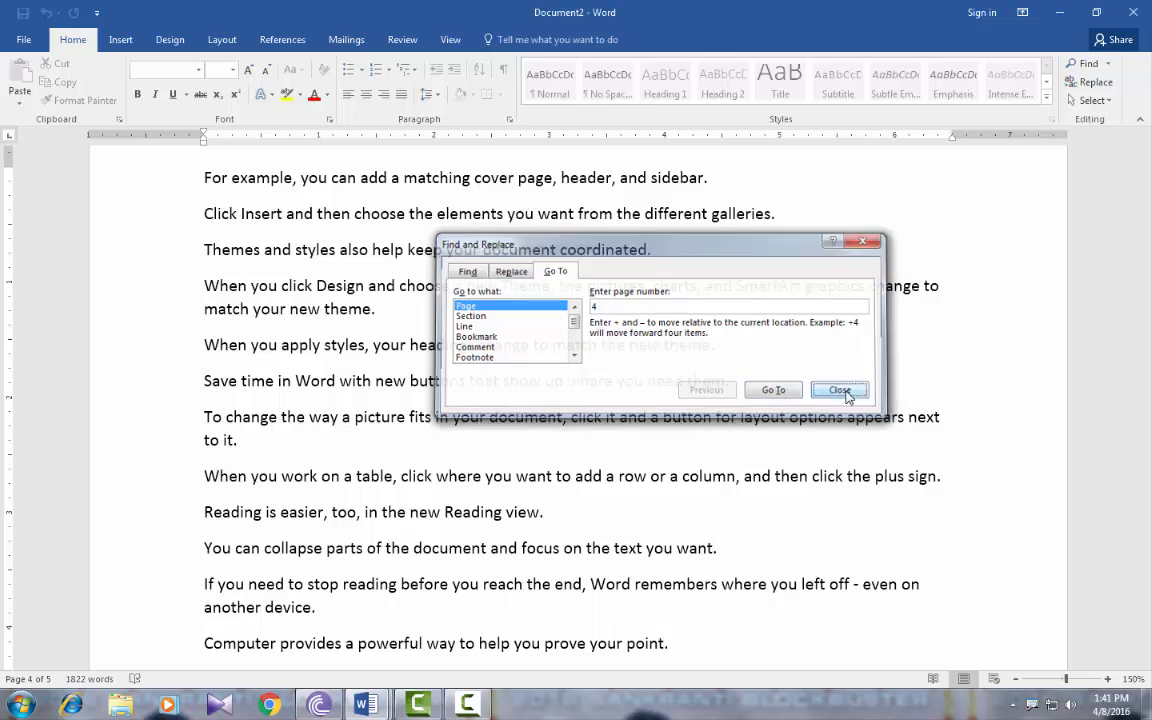